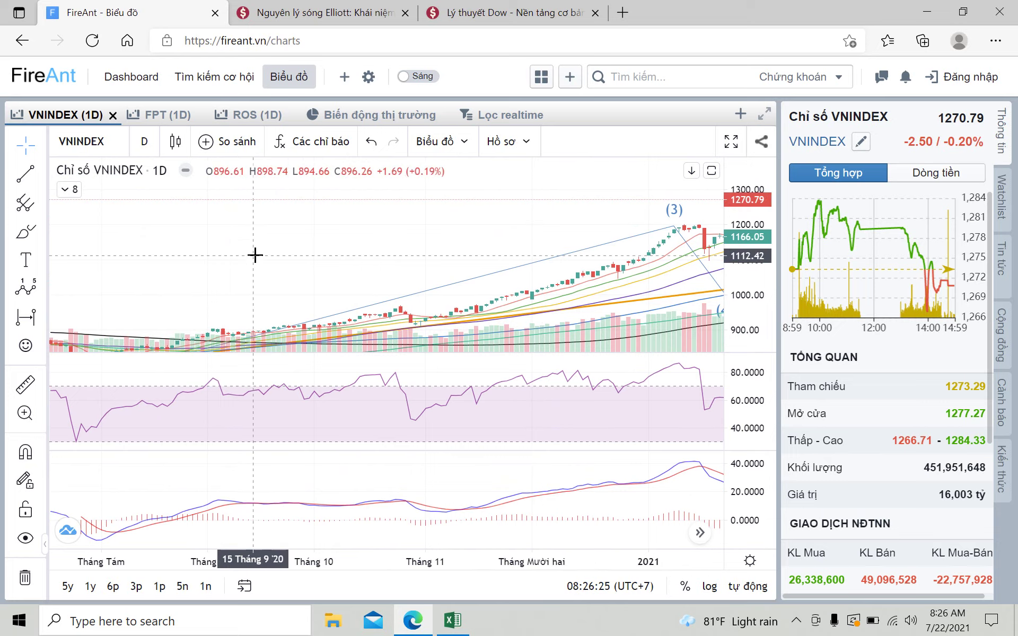
- Measure the duration of the early-2020 VNINDEX decline with a date range from 22 January to 31 March 2020
{"action": "left_click_drag", "start_coordinate": [255, 254], "coordinate": [579, 223]}
{"action": "left_click_drag", "start_coordinate": [302, 227], "coordinate": [594, 221]}
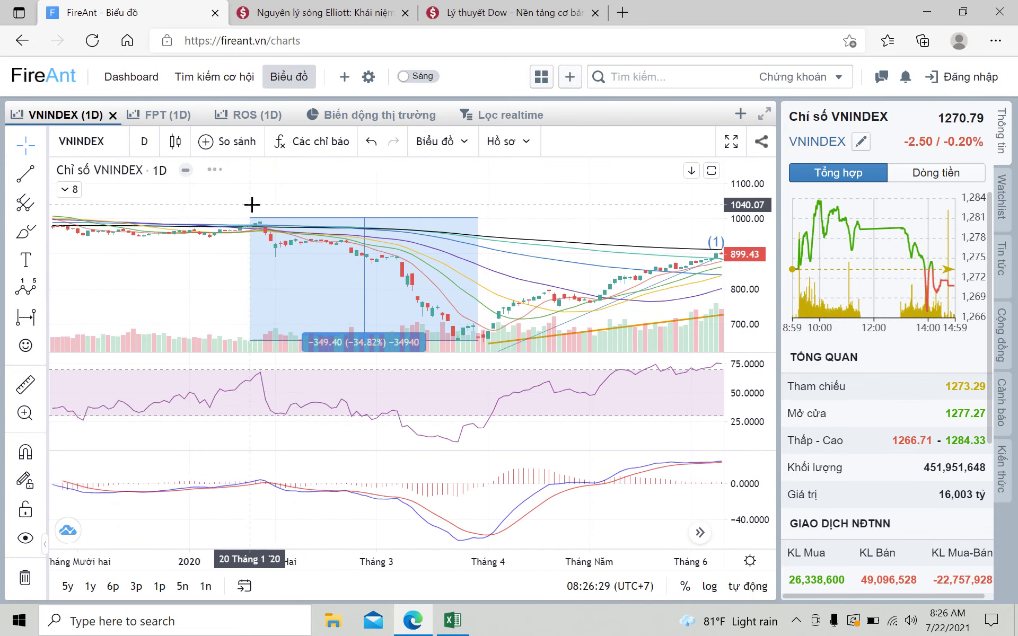
{"action": "left_click_drag", "start_coordinate": [249, 205], "coordinate": [363, 181]}
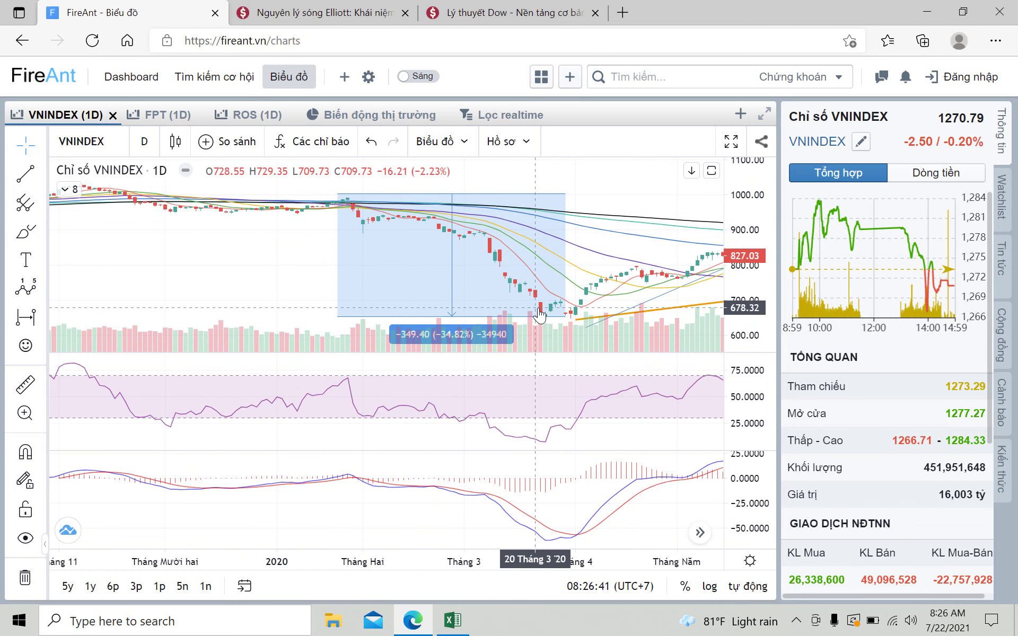
{"action": "left_click", "coordinate": [29, 321]}
{"action": "left_click", "coordinate": [349, 193]}
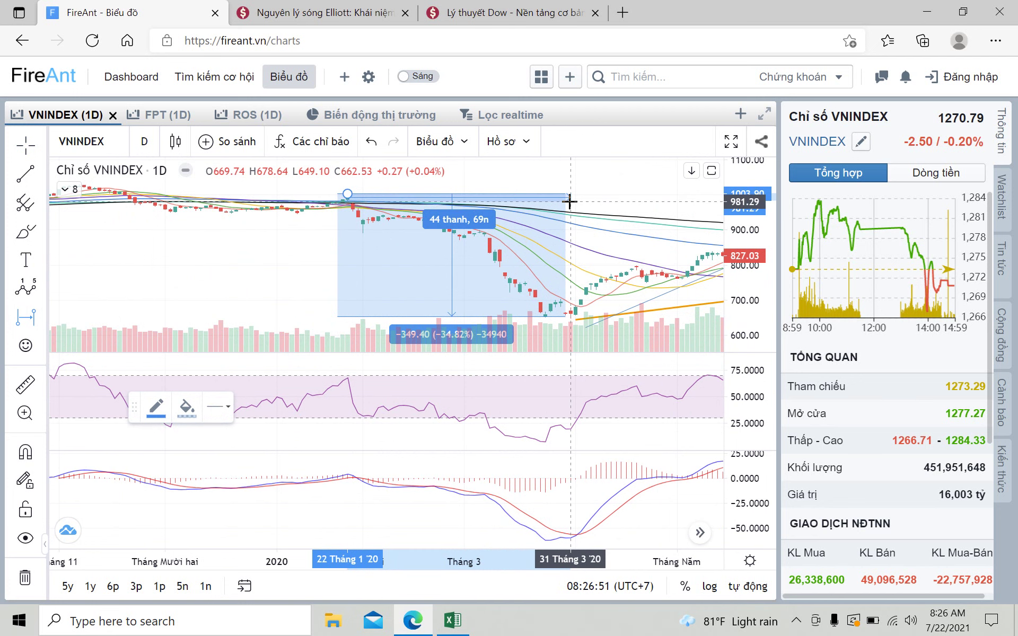
{"action": "left_click", "coordinate": [570, 201]}
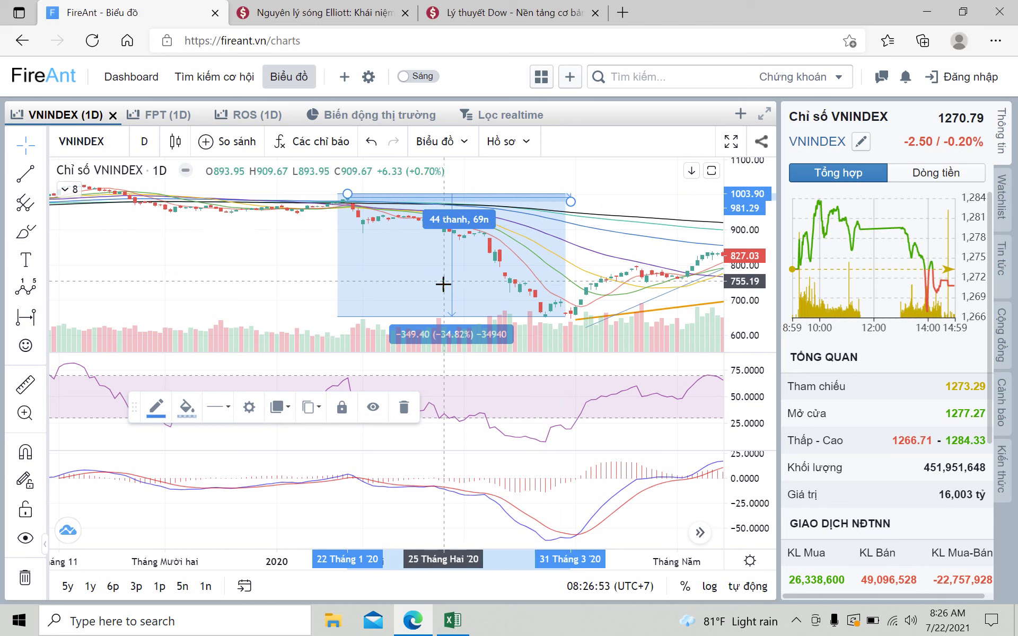
{"action": "left_click", "coordinate": [269, 287]}
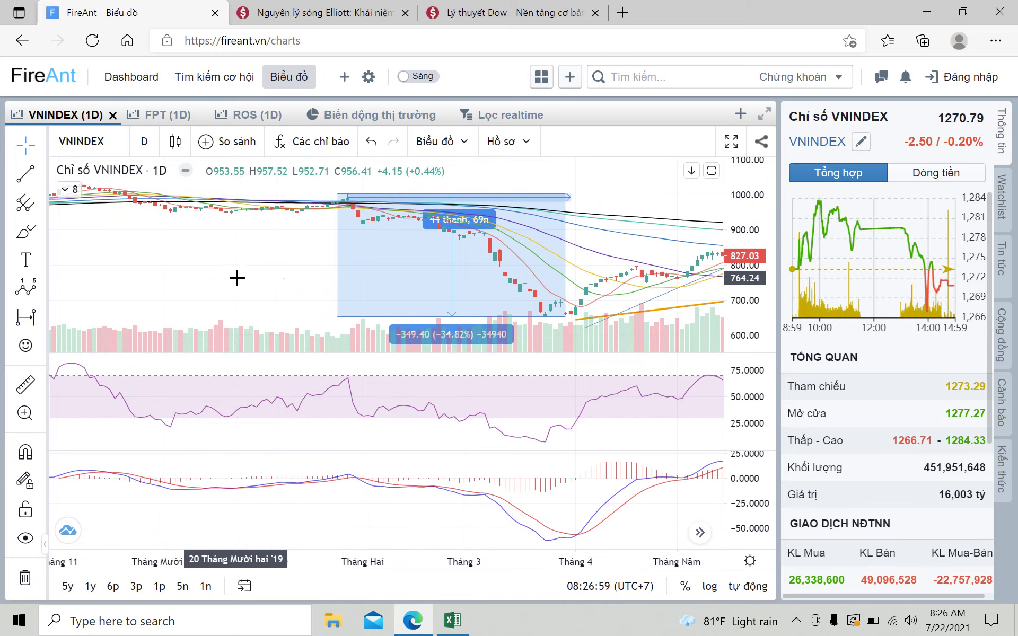
- Examine the VNINDEX chart from the early-2020 decline through the labelled waves (3), (4) and (5) up to July 2021
{"action": "left_click_drag", "start_coordinate": [237, 277], "coordinate": [463, 288]}
{"action": "mouse_move", "coordinate": [53, 266]}
{"action": "left_mouse_down"}
{"action": "mouse_move", "coordinate": [634, 258]}
{"action": "mouse_move", "coordinate": [197, 259]}
{"action": "left_mouse_up"}
{"action": "mouse_move", "coordinate": [706, 265]}
{"action": "left_mouse_down"}
{"action": "mouse_move", "coordinate": [575, 271]}
{"action": "mouse_move", "coordinate": [435, 257]}
{"action": "left_mouse_up"}
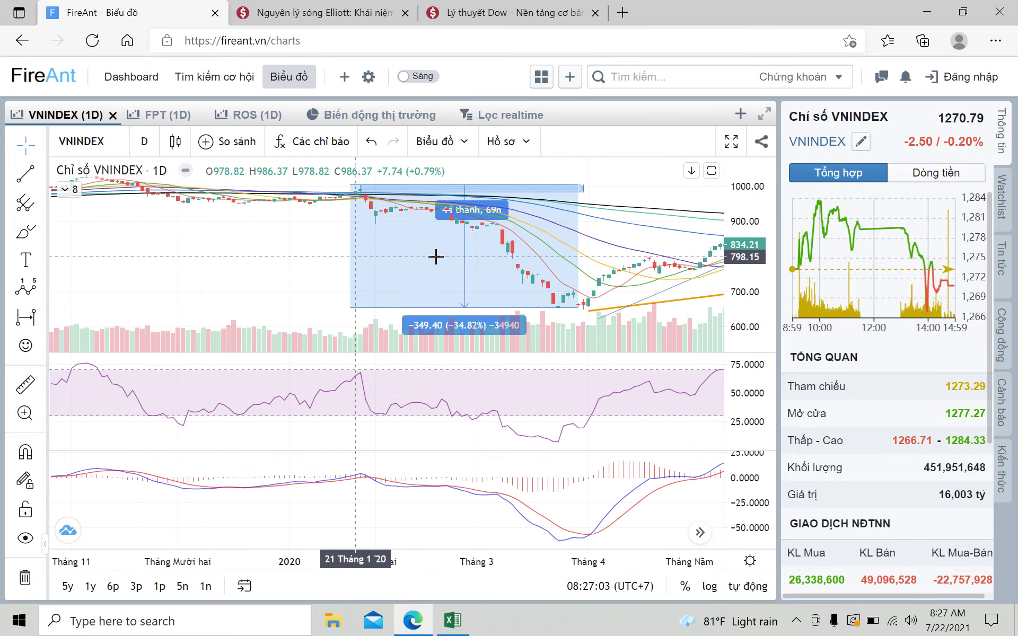
{"action": "left_click_drag", "start_coordinate": [659, 260], "coordinate": [136, 260]}
{"action": "left_click_drag", "start_coordinate": [507, 268], "coordinate": [296, 259]}
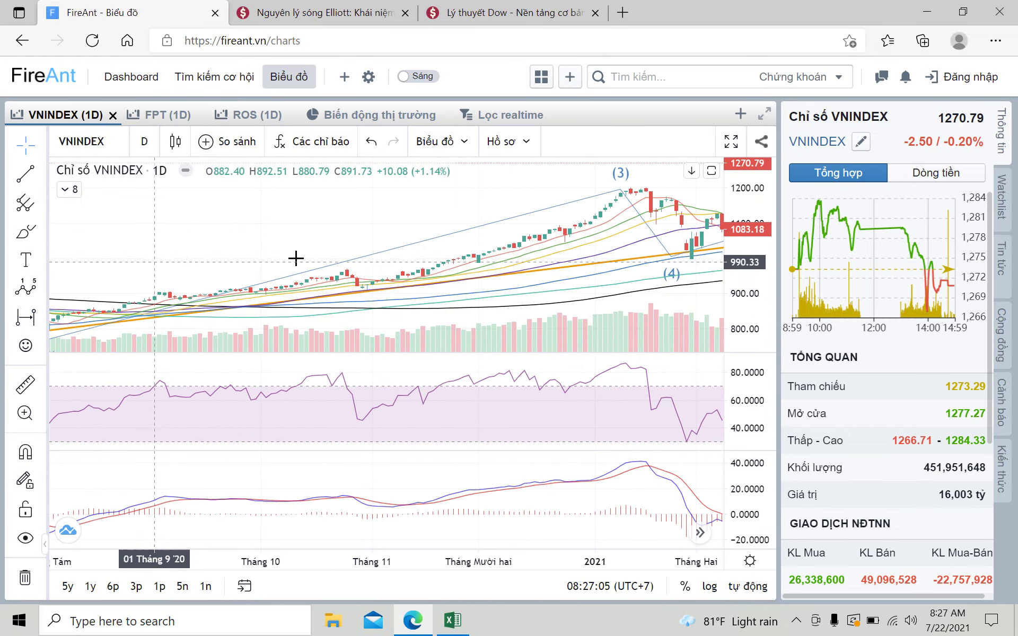
{"action": "left_click_drag", "start_coordinate": [616, 243], "coordinate": [323, 244]}
{"action": "left_click_drag", "start_coordinate": [685, 249], "coordinate": [517, 254]}
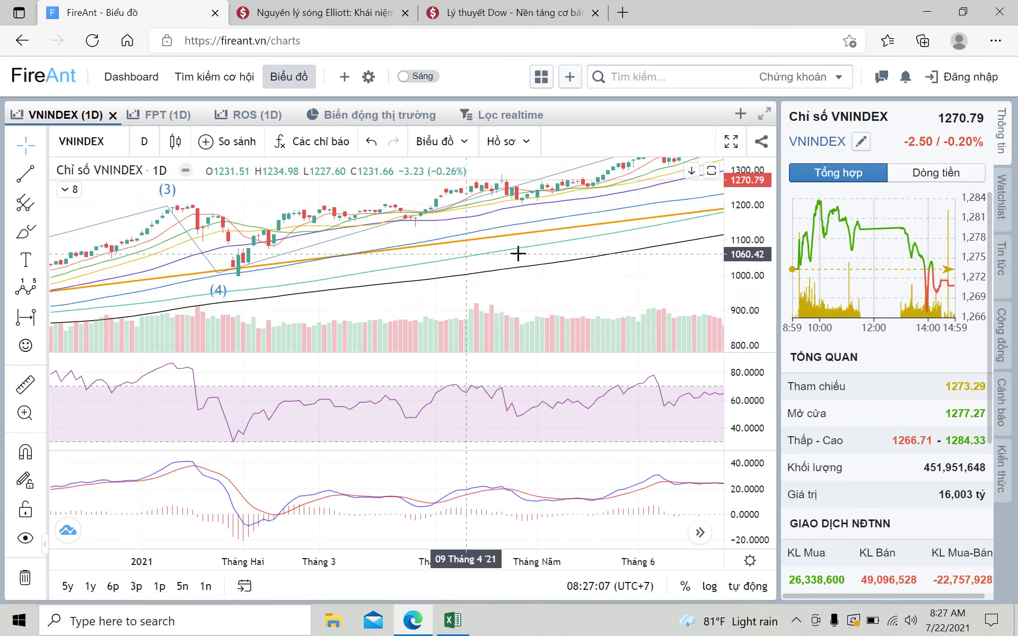
{"action": "left_click_drag", "start_coordinate": [689, 266], "coordinate": [341, 265]}
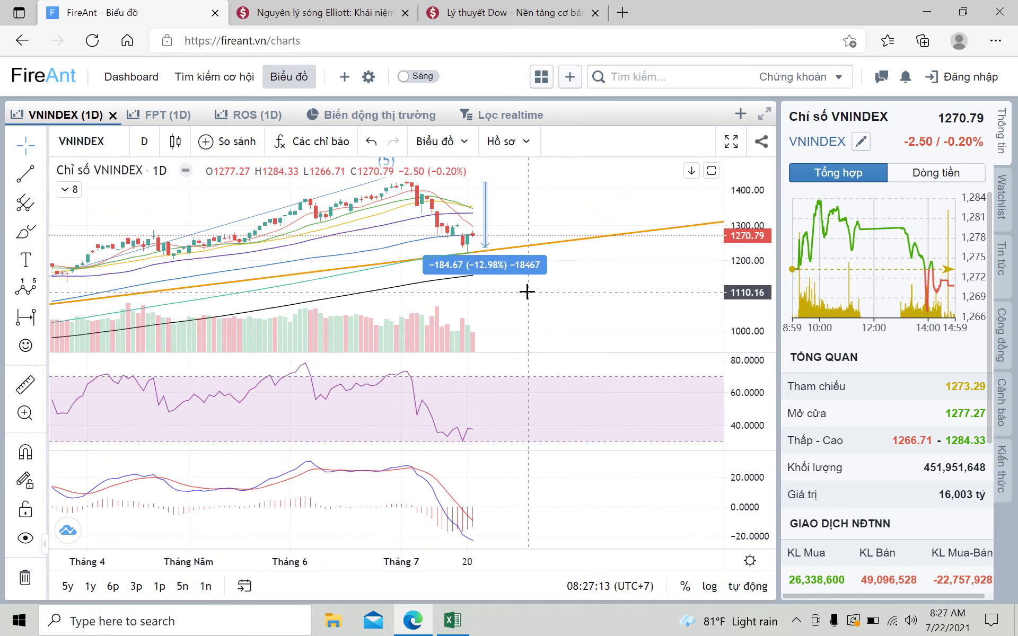
- Examine the July 2021 correction after wave (5) against the moving averages and the rising orange trendline
{"action": "left_click_drag", "start_coordinate": [605, 295], "coordinate": [654, 314]}
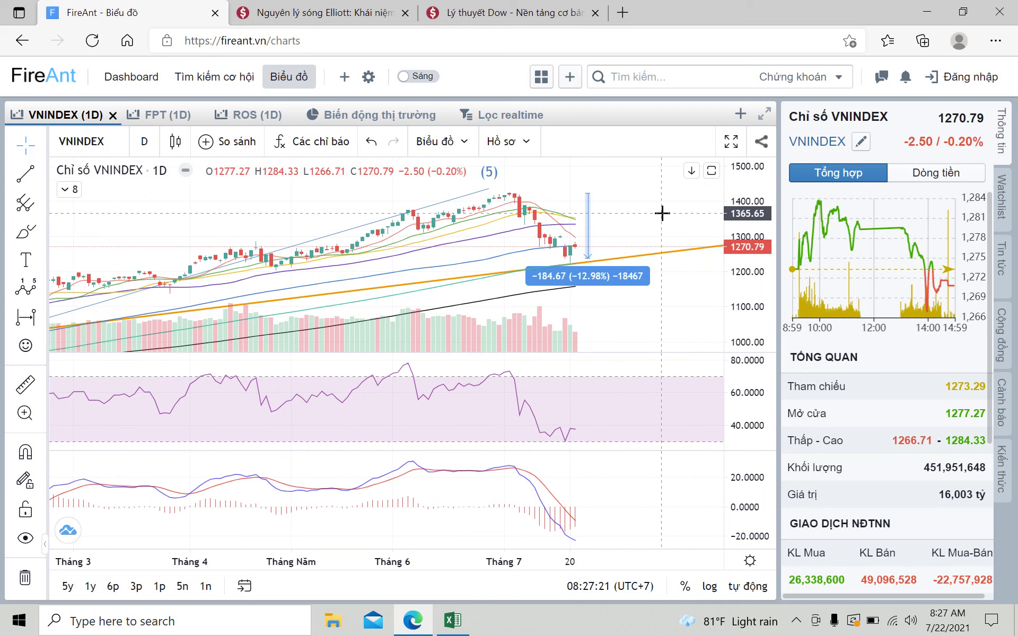
{"action": "left_click_drag", "start_coordinate": [647, 223], "coordinate": [659, 234]}
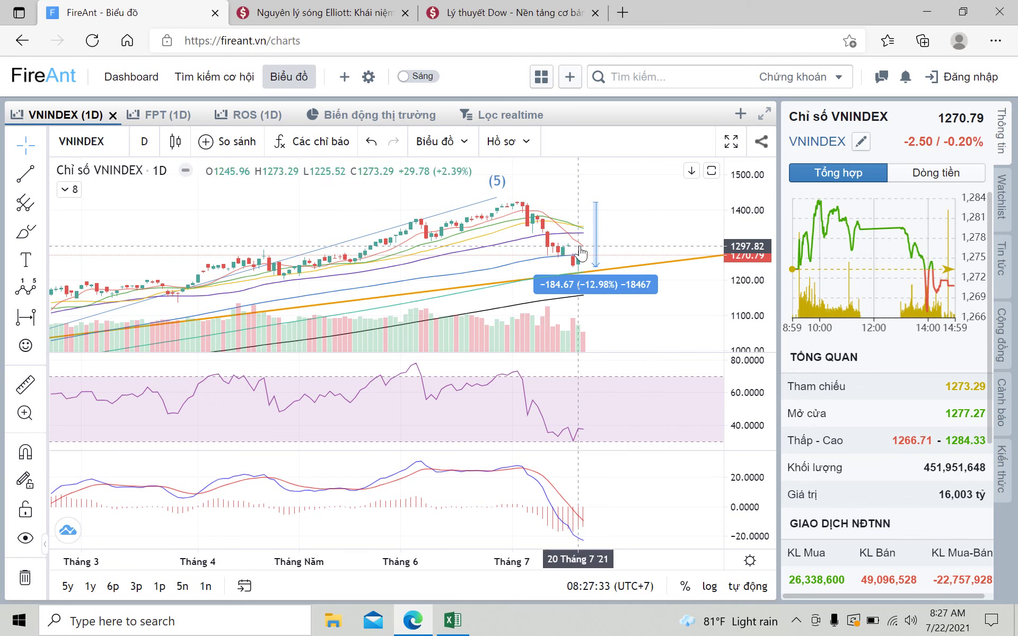
{"action": "left_click_drag", "start_coordinate": [170, 234], "coordinate": [272, 204]}
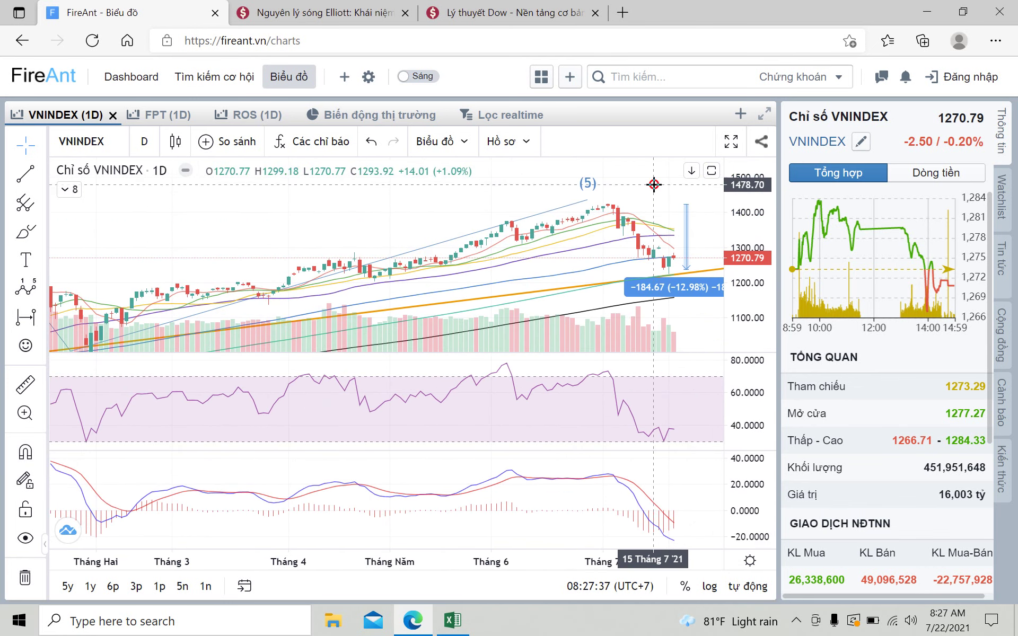
{"action": "left_click_drag", "start_coordinate": [606, 202], "coordinate": [430, 265]}
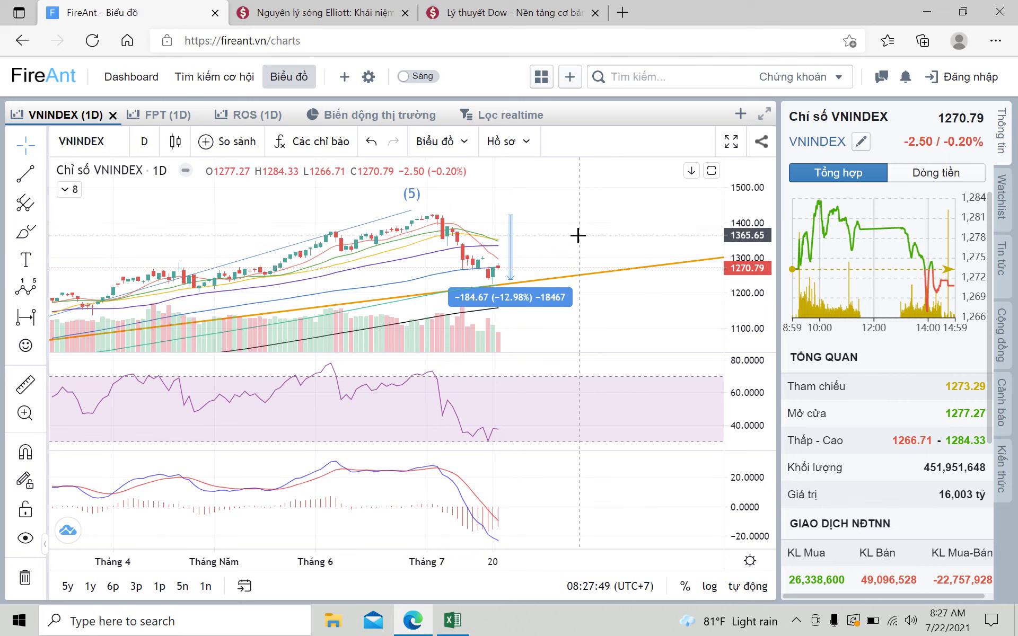
{"action": "left_click_drag", "start_coordinate": [573, 236], "coordinate": [578, 231]}
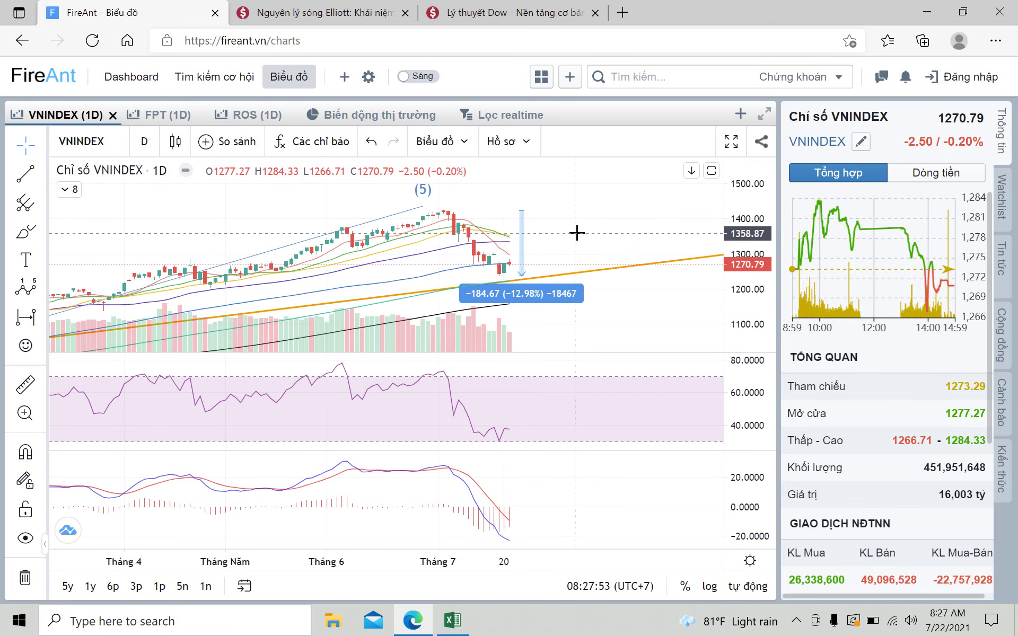
{"action": "left_click_drag", "start_coordinate": [579, 232], "coordinate": [582, 230]}
- Look at the Dow theory article and return to the Elliott wave principle article
{"action": "left_click", "coordinate": [340, 16]}
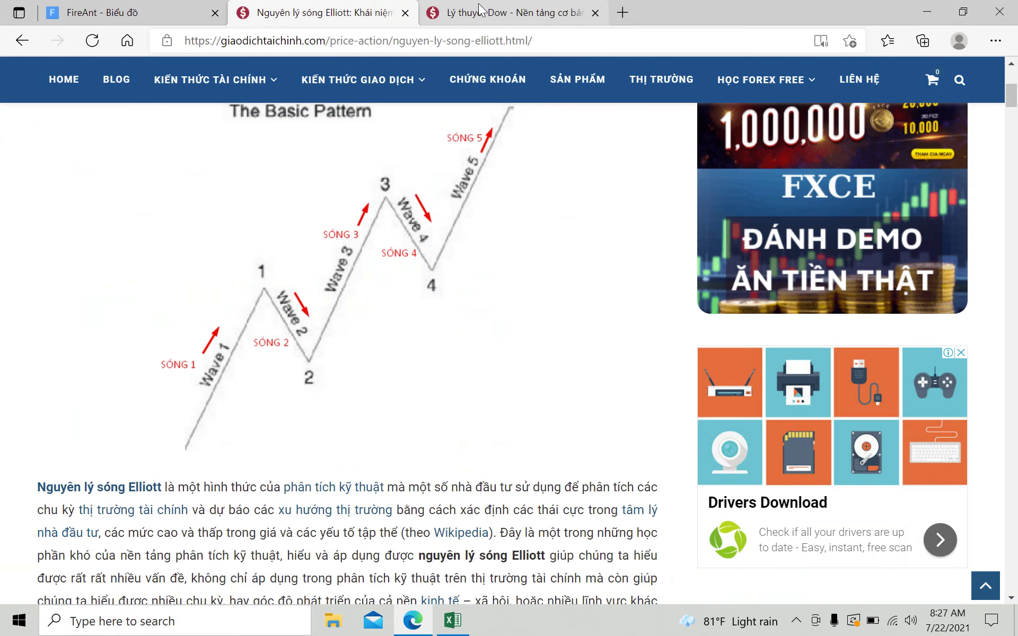
{"action": "left_click", "coordinate": [491, 13]}
{"action": "scroll", "coordinate": [462, 282], "scroll_direction": "down", "scroll_amount": 20}
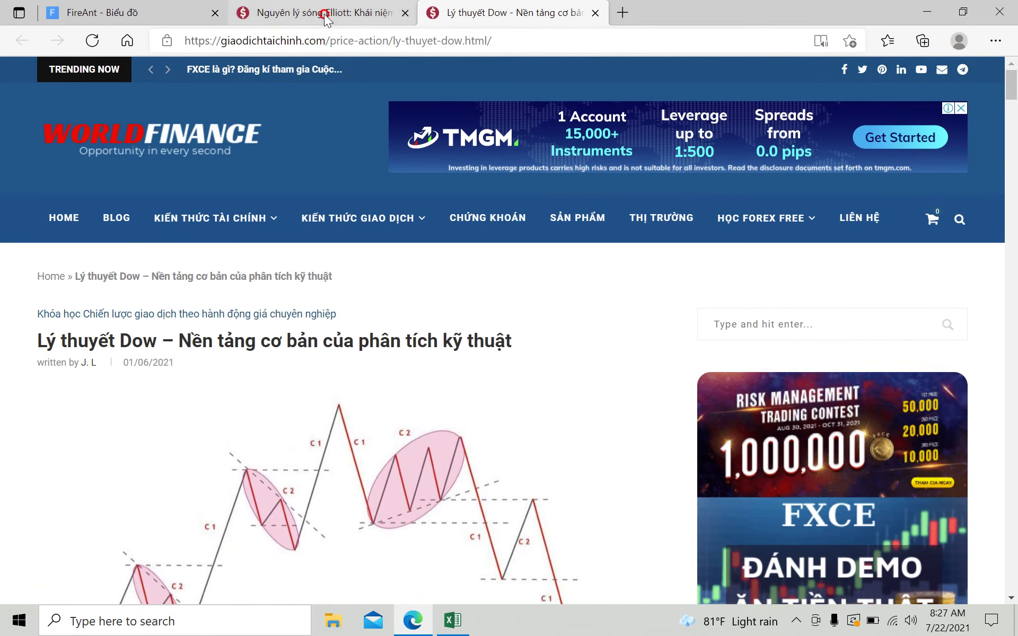
{"action": "left_click", "coordinate": [326, 13]}
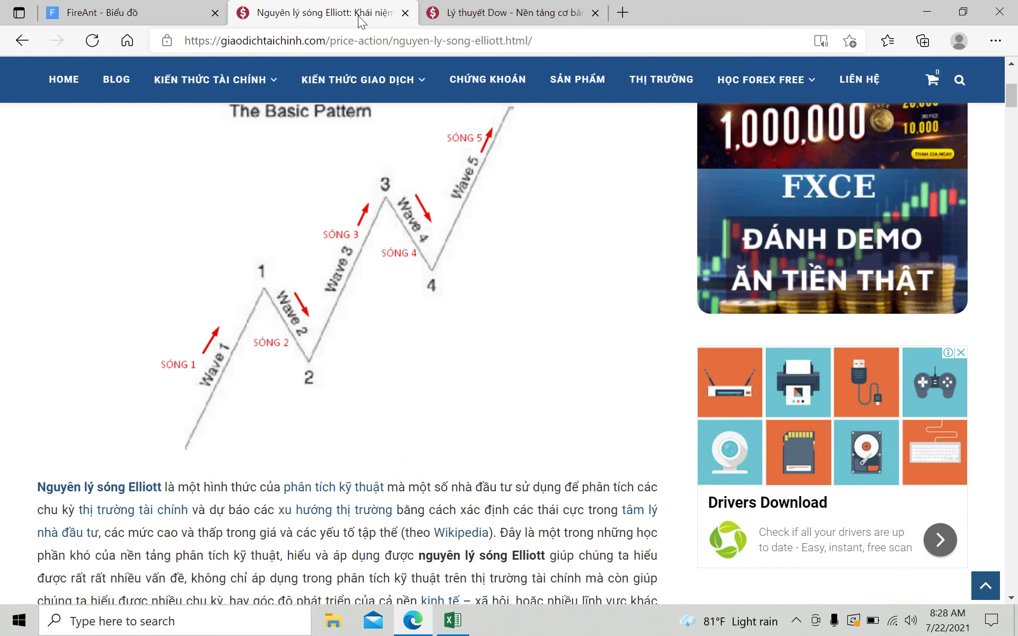
- Read the Elliott article's sections on the basic five-wave pattern, A-B-C corrections, impulse wave rules, wave extensions and zigzag corrections
{"action": "scroll", "coordinate": [406, 379], "scroll_direction": "down", "scroll_amount": 15}
{"action": "scroll", "coordinate": [406, 379], "scroll_direction": "down", "scroll_amount": 5}
{"action": "scroll", "coordinate": [406, 379], "scroll_direction": "up", "scroll_amount": 5}
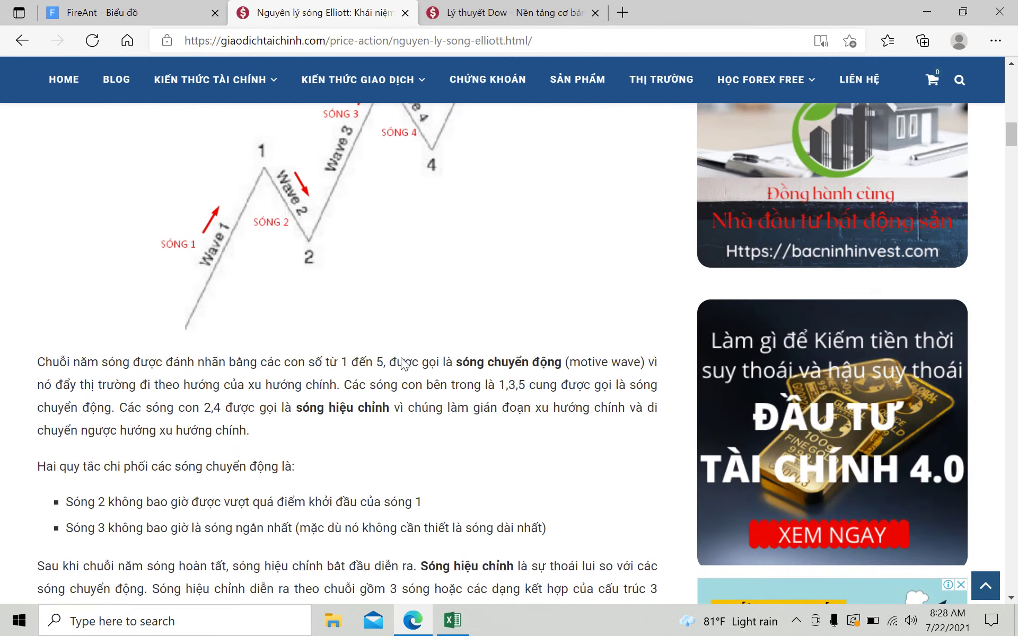
{"action": "scroll", "coordinate": [387, 320], "scroll_direction": "down", "scroll_amount": 8}
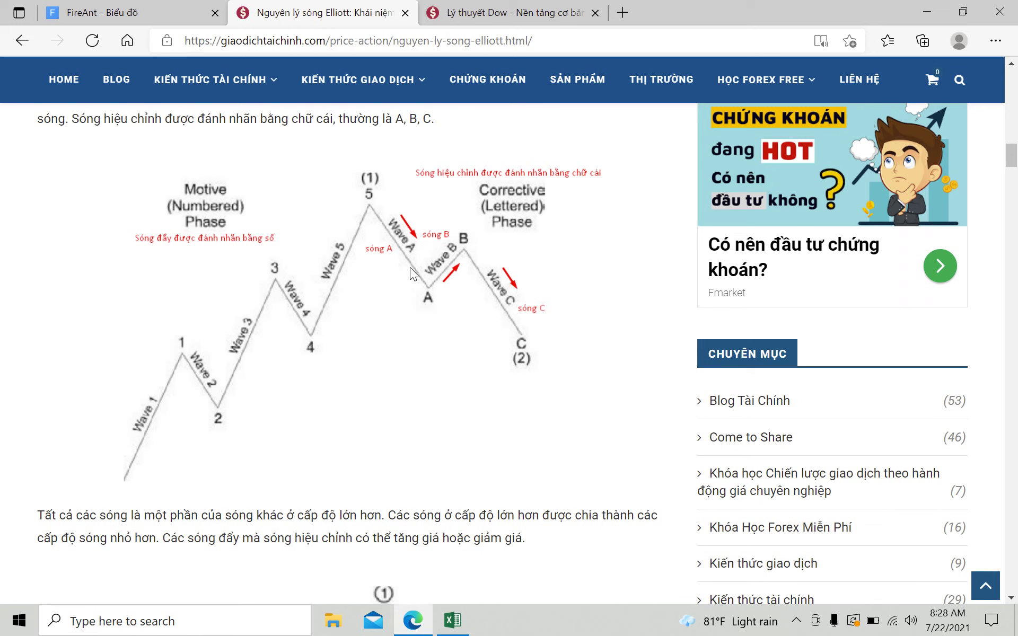
{"action": "scroll", "coordinate": [528, 347], "scroll_direction": "down", "scroll_amount": 8}
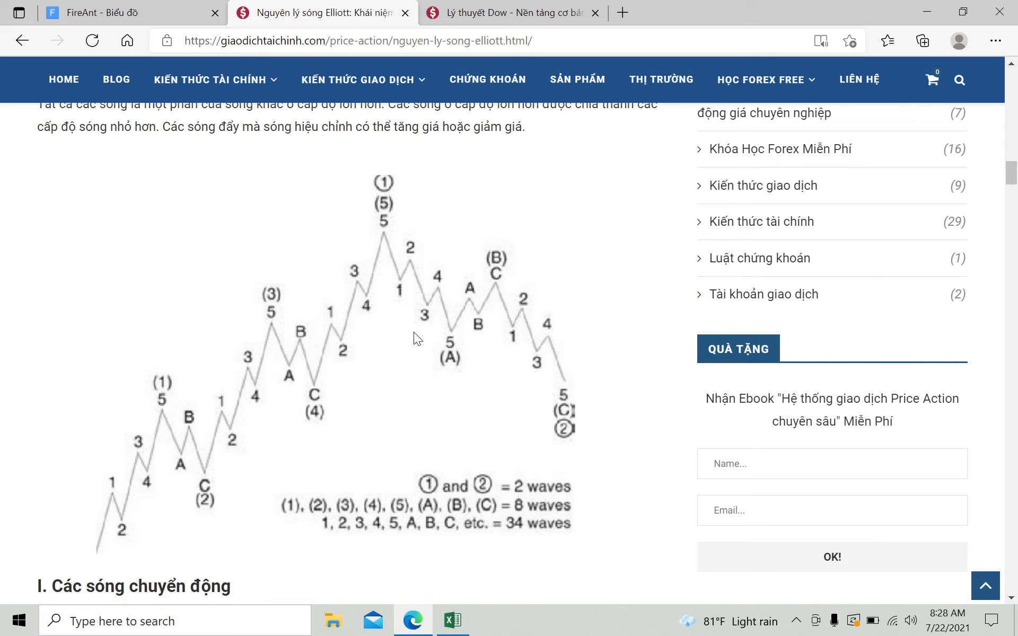
{"action": "scroll", "coordinate": [560, 393], "scroll_direction": "down", "scroll_amount": 20}
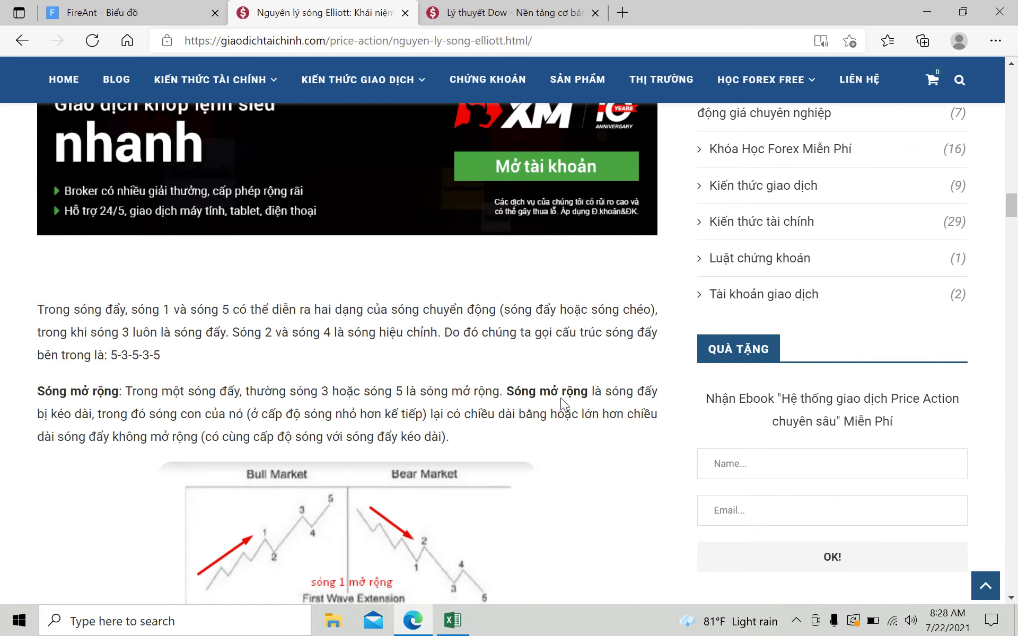
{"action": "scroll", "coordinate": [561, 395], "scroll_direction": "up", "scroll_amount": 15}
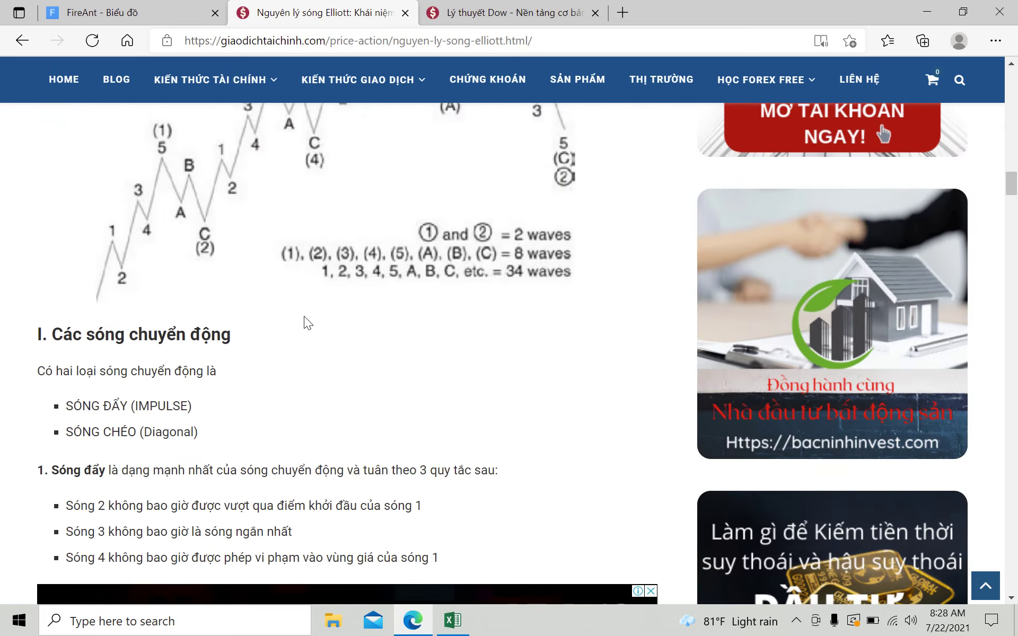
{"action": "scroll", "coordinate": [434, 374], "scroll_direction": "down", "scroll_amount": 18}
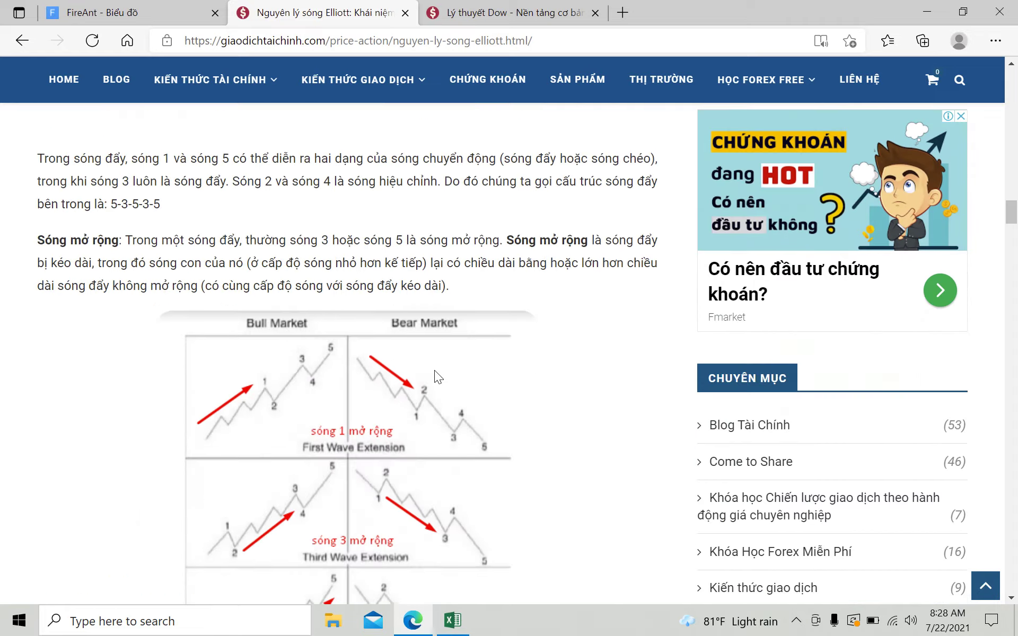
{"action": "scroll", "coordinate": [439, 381], "scroll_direction": "down", "scroll_amount": 15}
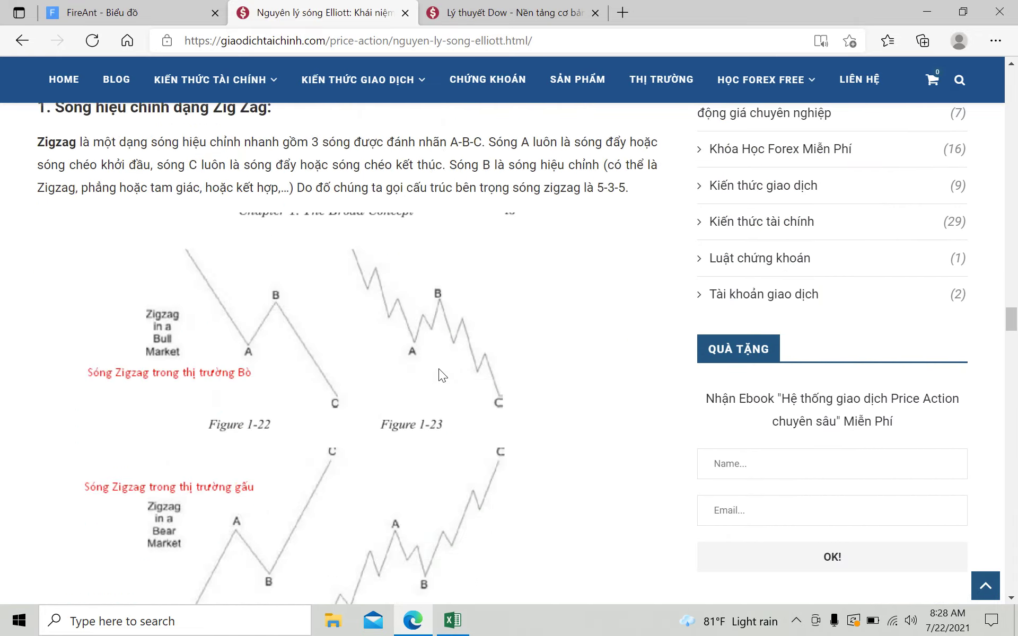
{"action": "scroll", "coordinate": [439, 366], "scroll_direction": "up", "scroll_amount": 7}
{"action": "scroll", "coordinate": [439, 364], "scroll_direction": "down", "scroll_amount": 13}
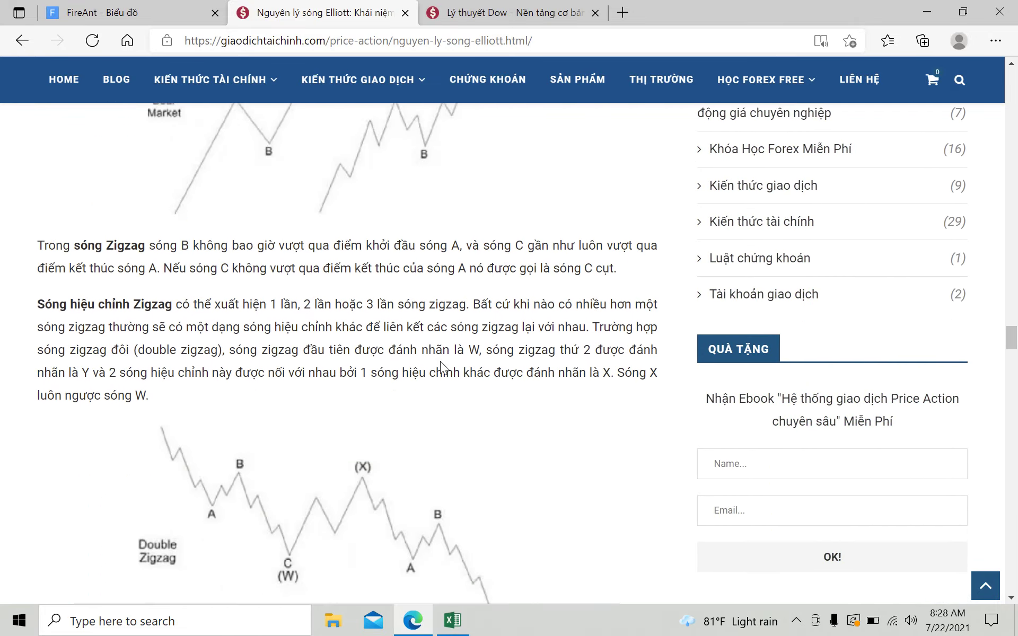
{"action": "scroll", "coordinate": [440, 361], "scroll_direction": "up", "scroll_amount": 15}
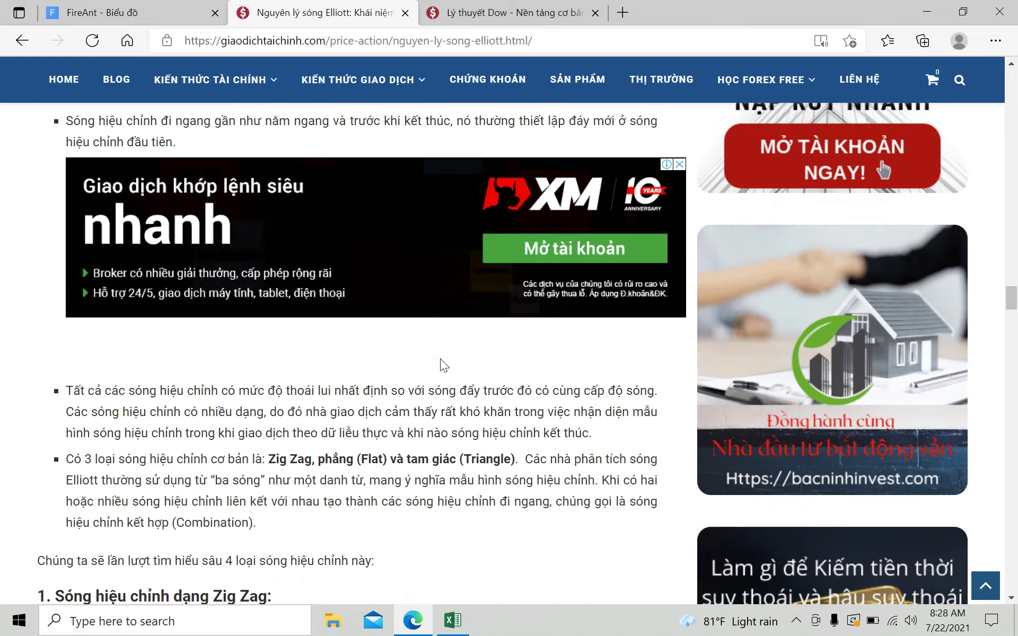
- Review the Elliott article backwards from the diagonal and truncated wave diagrams to the two rules of motive waves
{"action": "scroll", "coordinate": [440, 364], "scroll_direction": "up", "scroll_amount": 1}
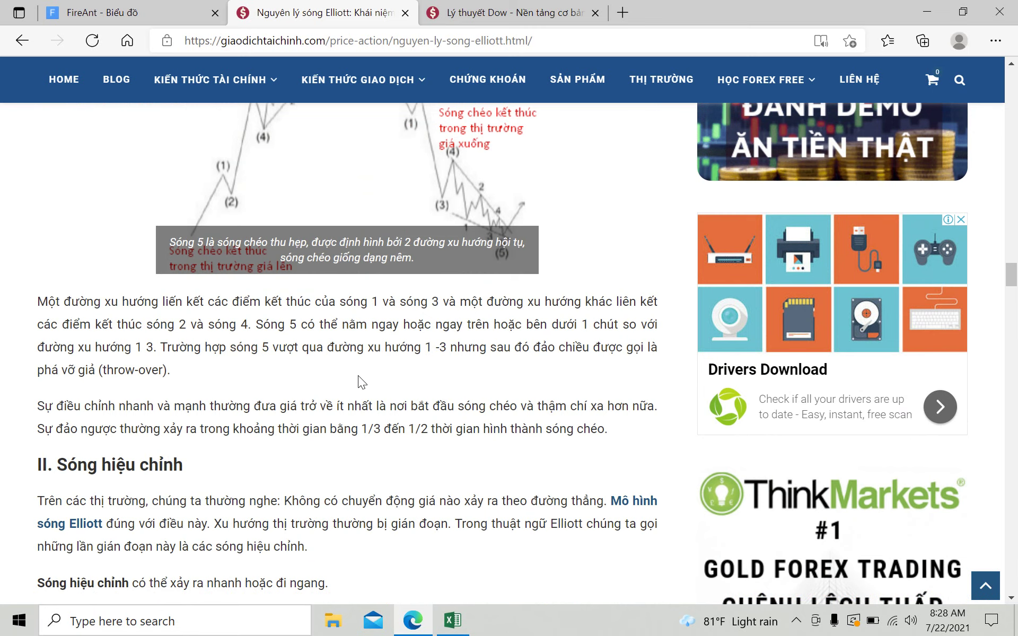
{"action": "scroll", "coordinate": [409, 344], "scroll_direction": "up", "scroll_amount": 8}
{"action": "scroll", "coordinate": [409, 343], "scroll_direction": "up", "scroll_amount": 20}
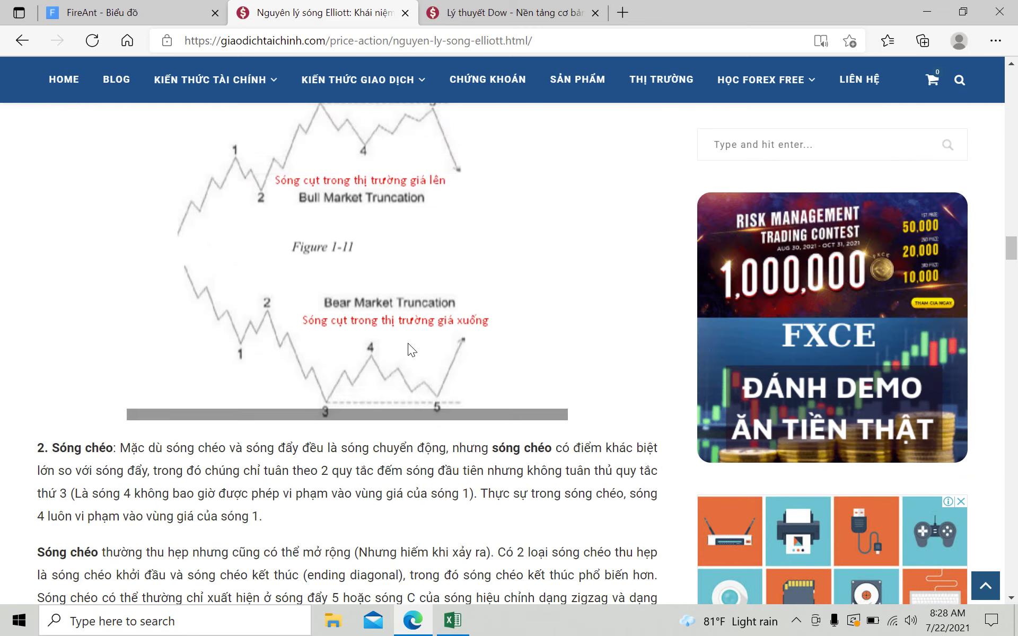
{"action": "scroll", "coordinate": [409, 344], "scroll_direction": "up", "scroll_amount": 13}
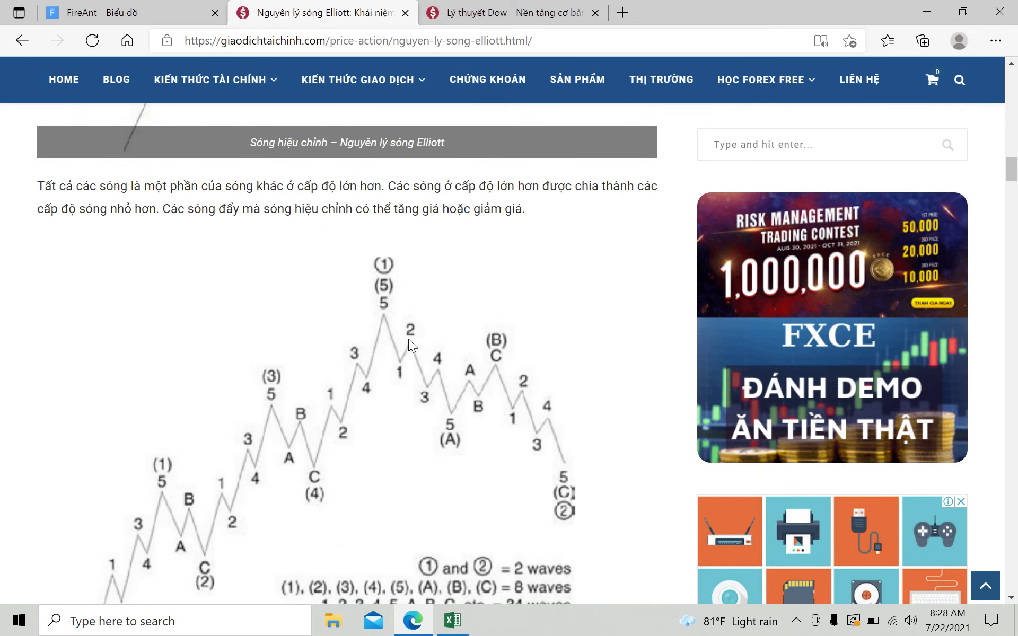
{"action": "scroll", "coordinate": [408, 342], "scroll_direction": "up", "scroll_amount": 7}
{"action": "scroll", "coordinate": [409, 339], "scroll_direction": "up", "scroll_amount": 7}
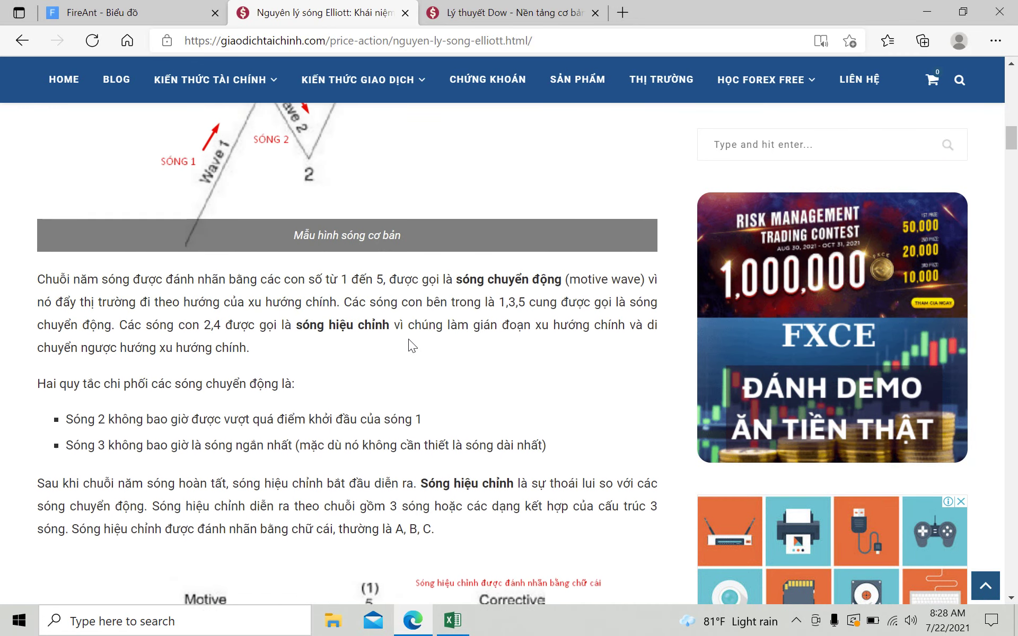
- Highlight the motive wave paragraph and the introductory paragraph defining the Elliott wave principle while reviewing the article's opening
{"action": "triple_click", "coordinate": [408, 320]}
{"action": "scroll", "coordinate": [409, 320], "scroll_direction": "up", "scroll_amount": 8}
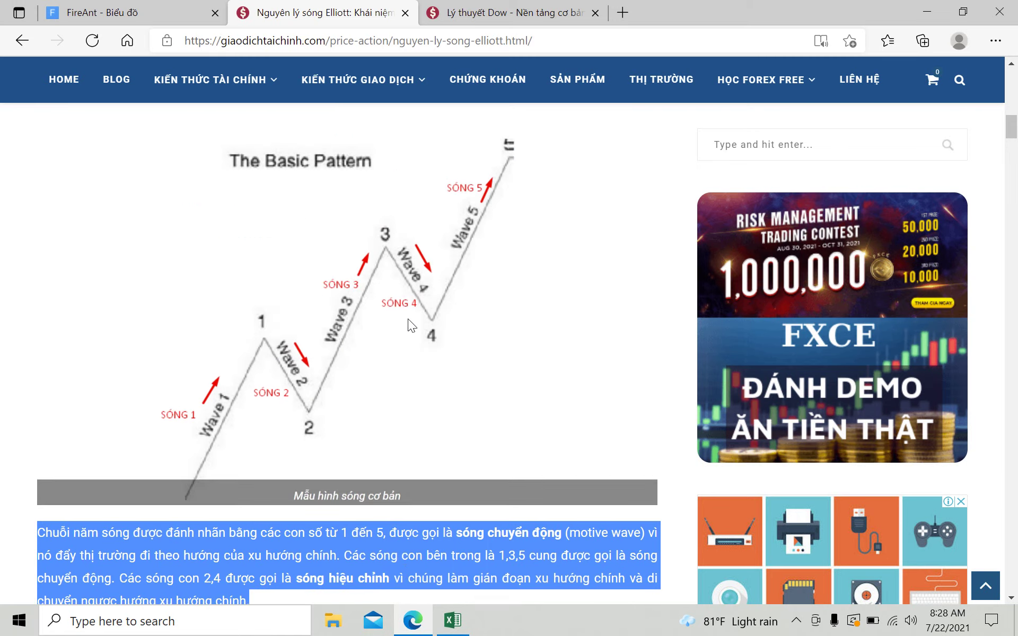
{"action": "triple_click", "coordinate": [389, 227]}
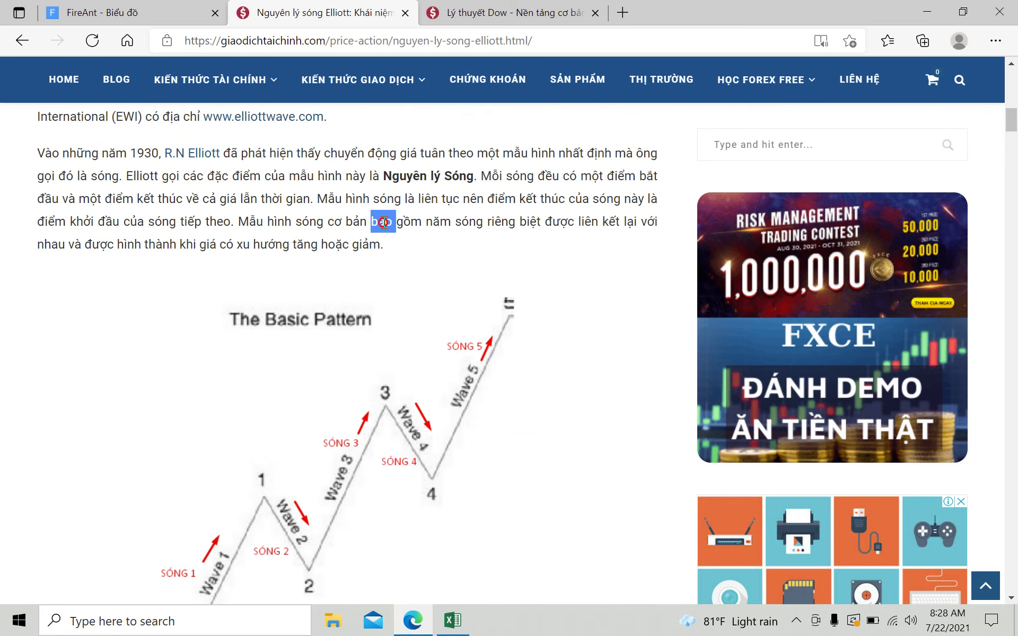
{"action": "scroll", "coordinate": [403, 233], "scroll_direction": "up", "scroll_amount": 3}
{"action": "double_click", "coordinate": [405, 236]}
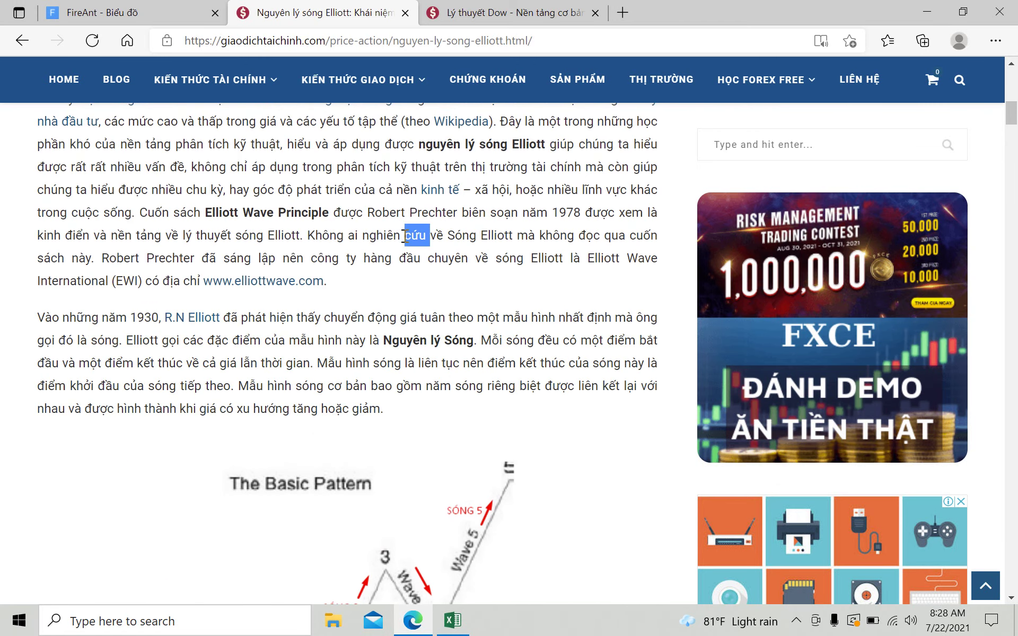
{"action": "triple_click", "coordinate": [411, 233]}
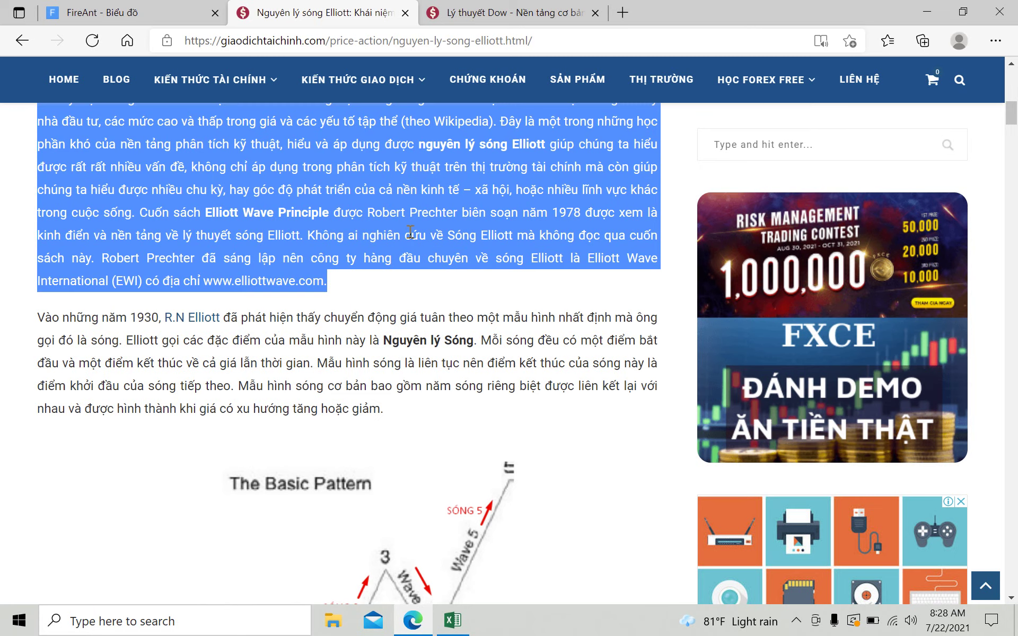
{"action": "scroll", "coordinate": [403, 246], "scroll_direction": "up", "scroll_amount": 3}
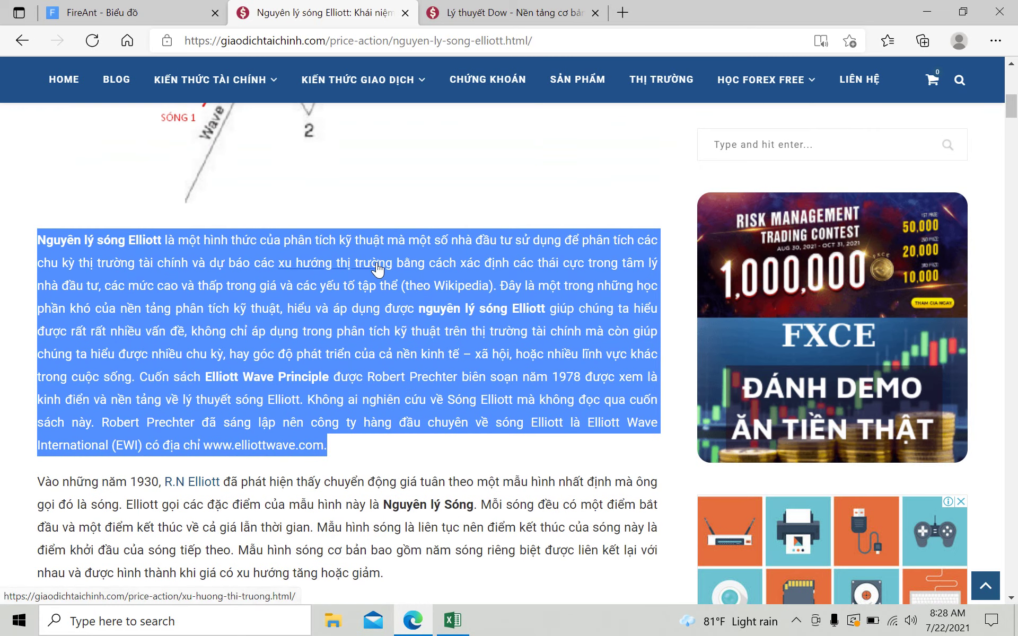
- Reread the Elliott article's introductory paragraph, from the principle's definition to its use for economic and social cycles
{"action": "double_click", "coordinate": [424, 238]}
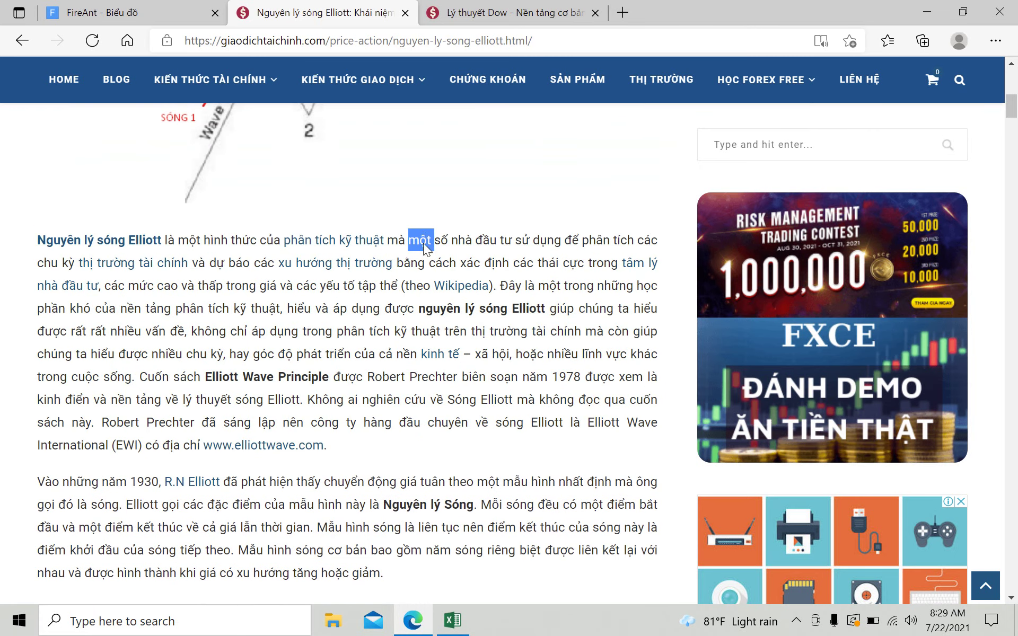
{"action": "double_click", "coordinate": [443, 263]}
{"action": "left_click", "coordinate": [500, 265]}
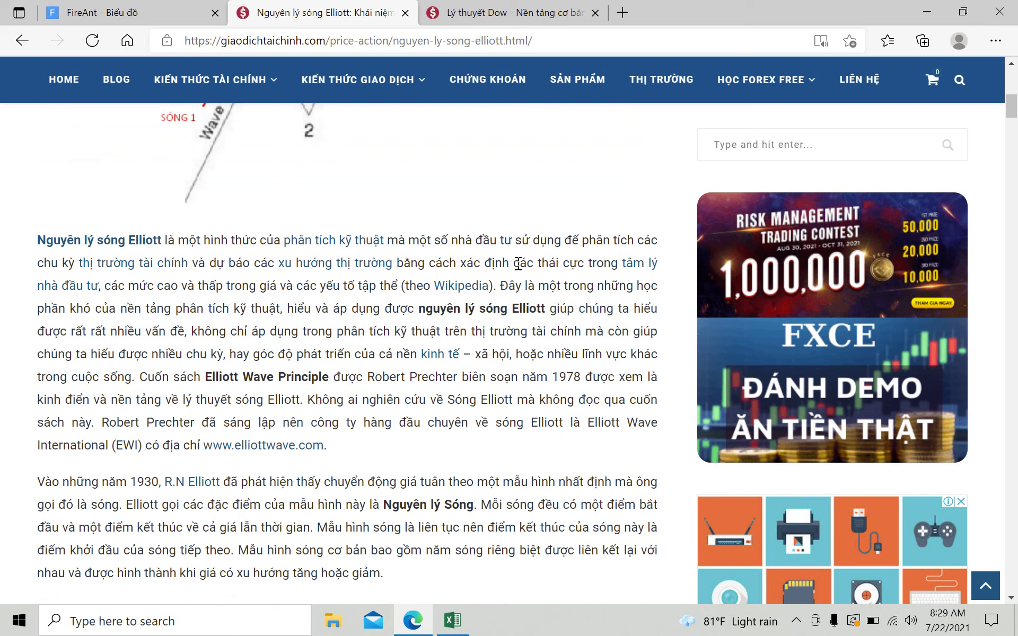
{"action": "double_click", "coordinate": [524, 301]}
{"action": "double_click", "coordinate": [522, 332]}
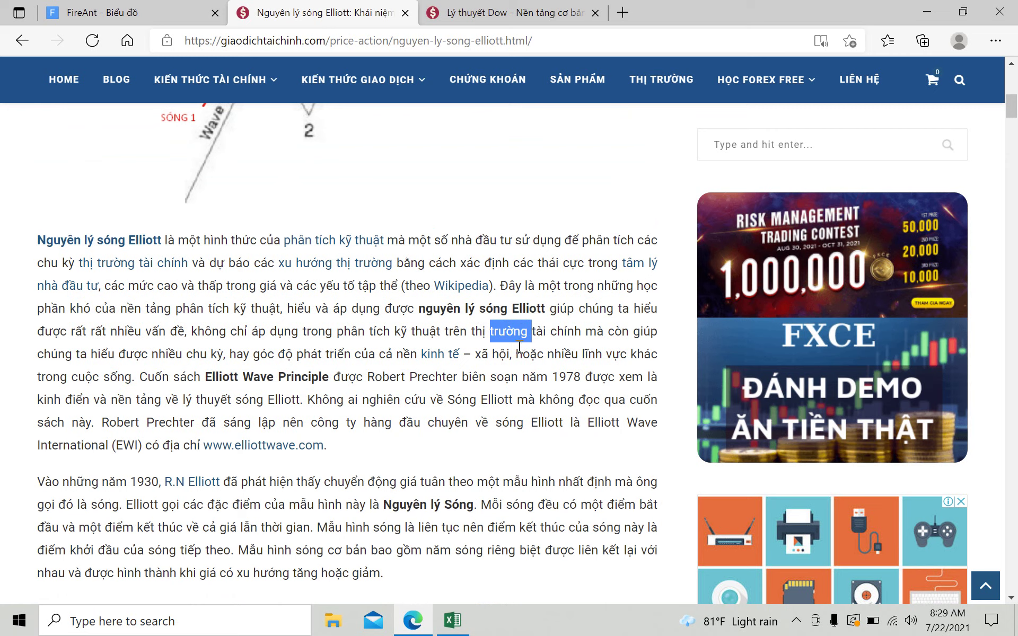
{"action": "left_click", "coordinate": [520, 349]}
{"action": "double_click", "coordinate": [520, 350]}
{"action": "double_click", "coordinate": [508, 354]}
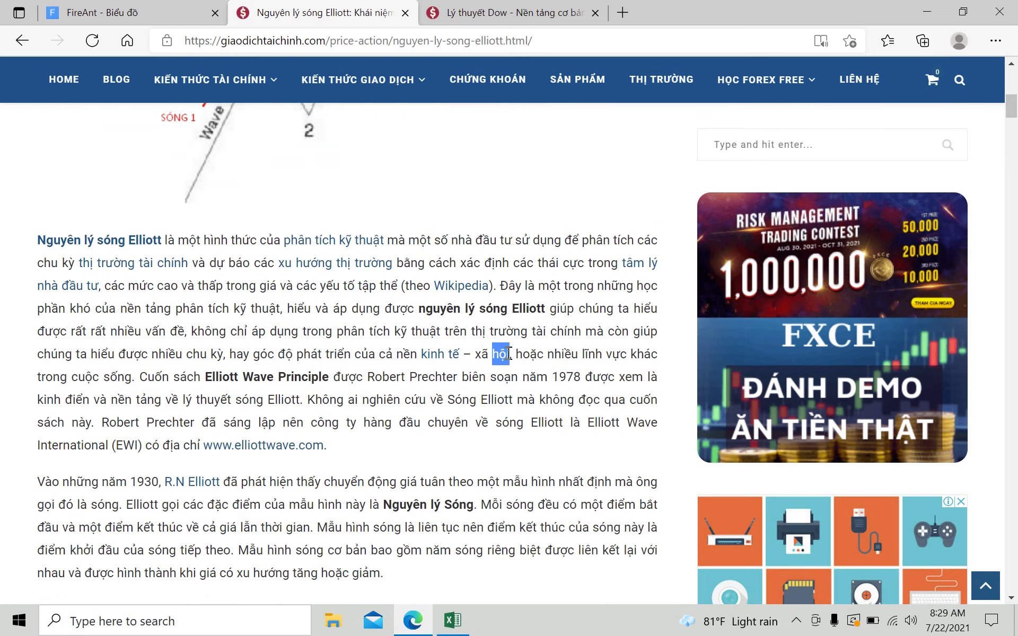
{"action": "left_click_drag", "start_coordinate": [523, 354], "coordinate": [529, 354]}
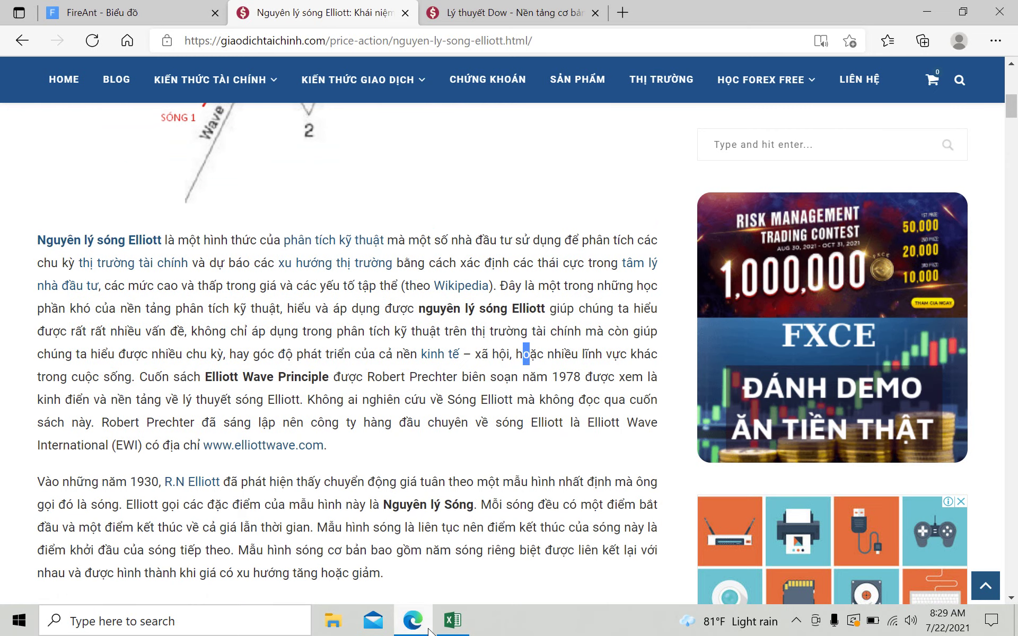
- Switch to the Định Giá CP workbook in Excel and set the stock's current market price to 8000 on the asset valuation sheet
{"action": "left_click", "coordinate": [452, 620]}
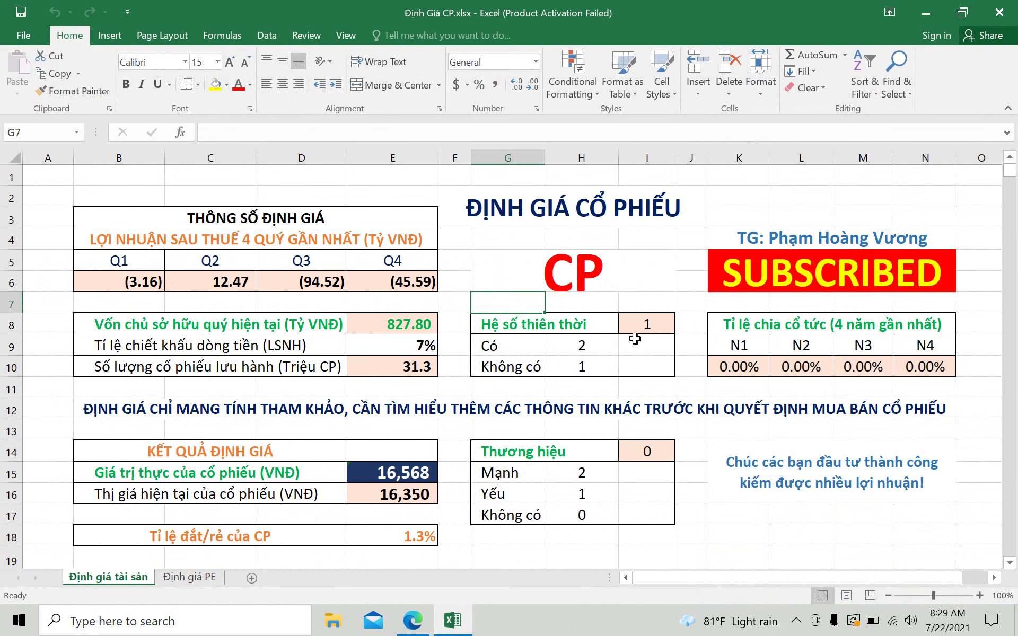
{"action": "left_click", "coordinate": [643, 305]}
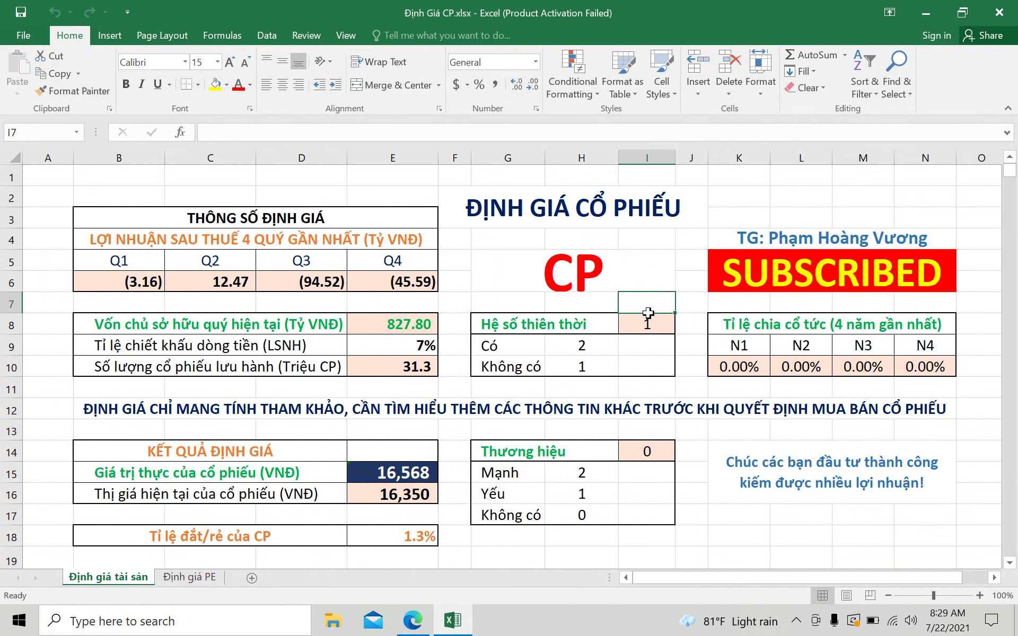
{"action": "left_click", "coordinate": [747, 521]}
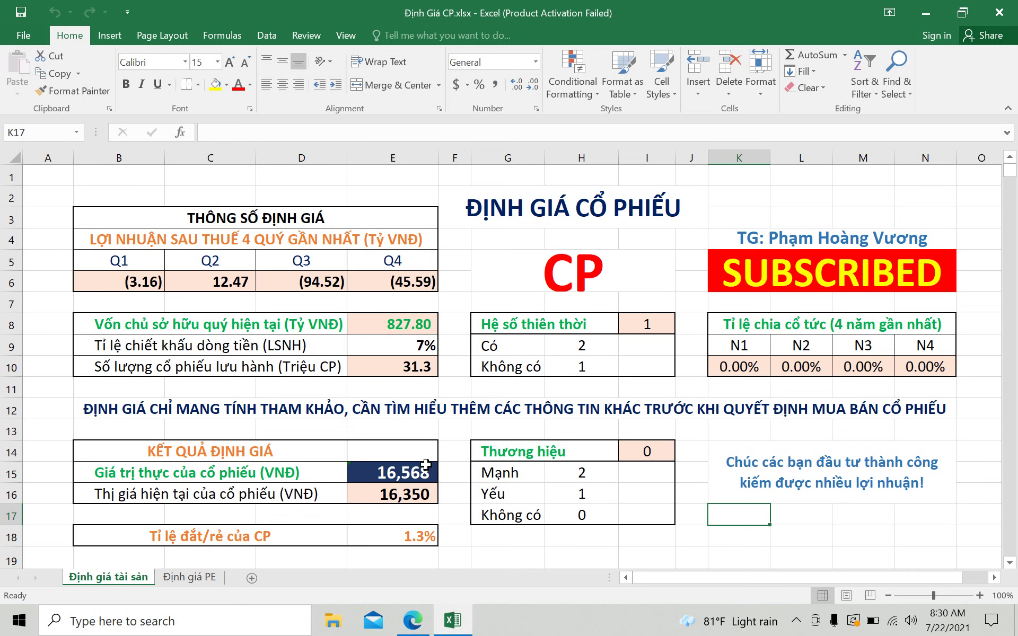
{"action": "left_click", "coordinate": [390, 498]}
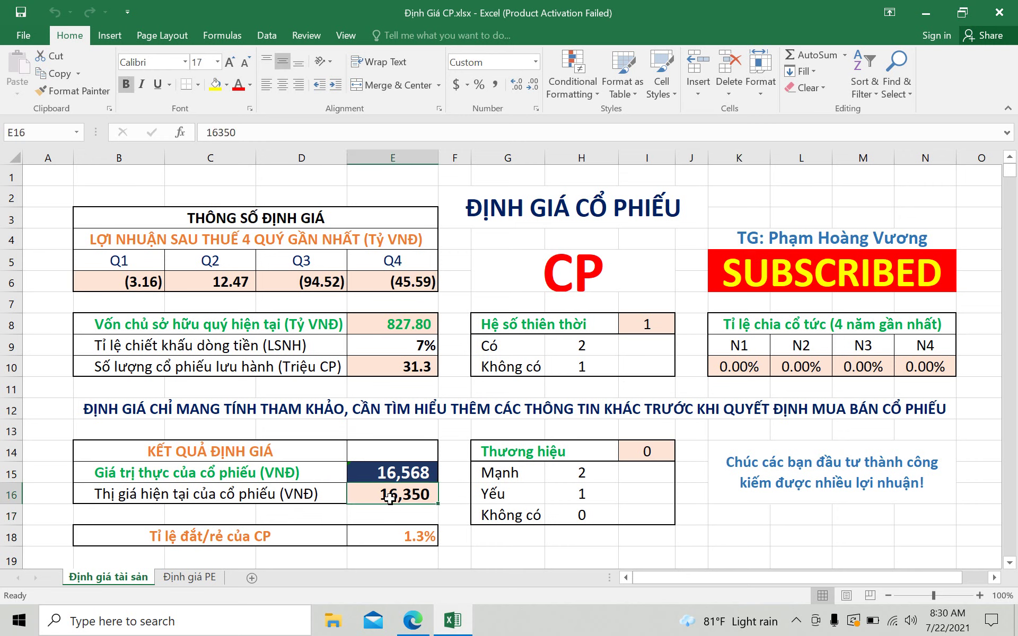
{"action": "type", "text": "8000"}
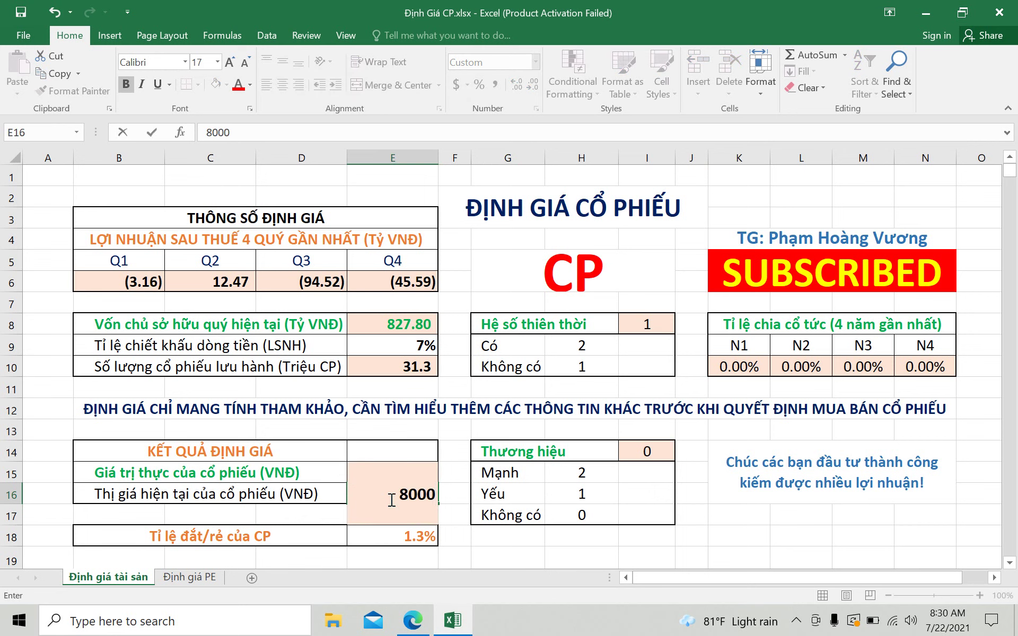
{"action": "key", "text": "Return"}
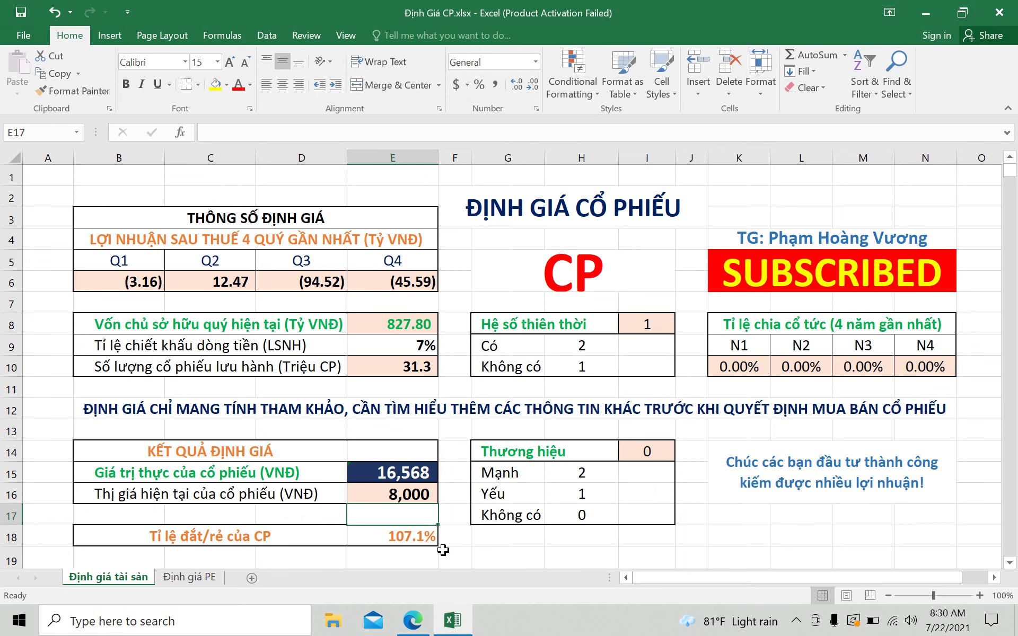
{"action": "left_click", "coordinate": [398, 495]}
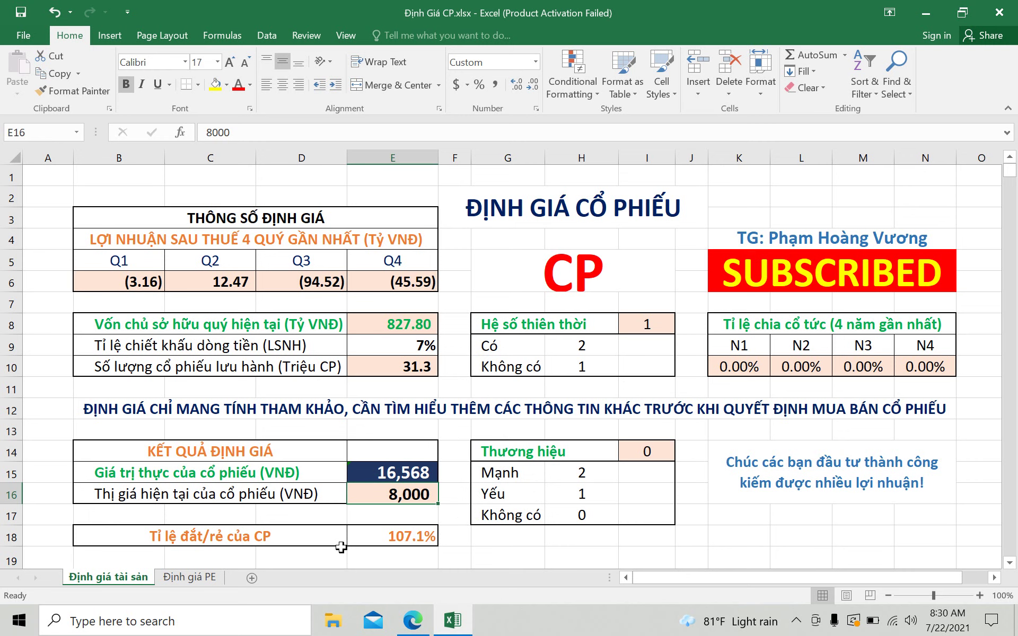
- Replace the stock ticker in the valuation sheet's large red heading with VNM
{"action": "left_click", "coordinate": [564, 285]}
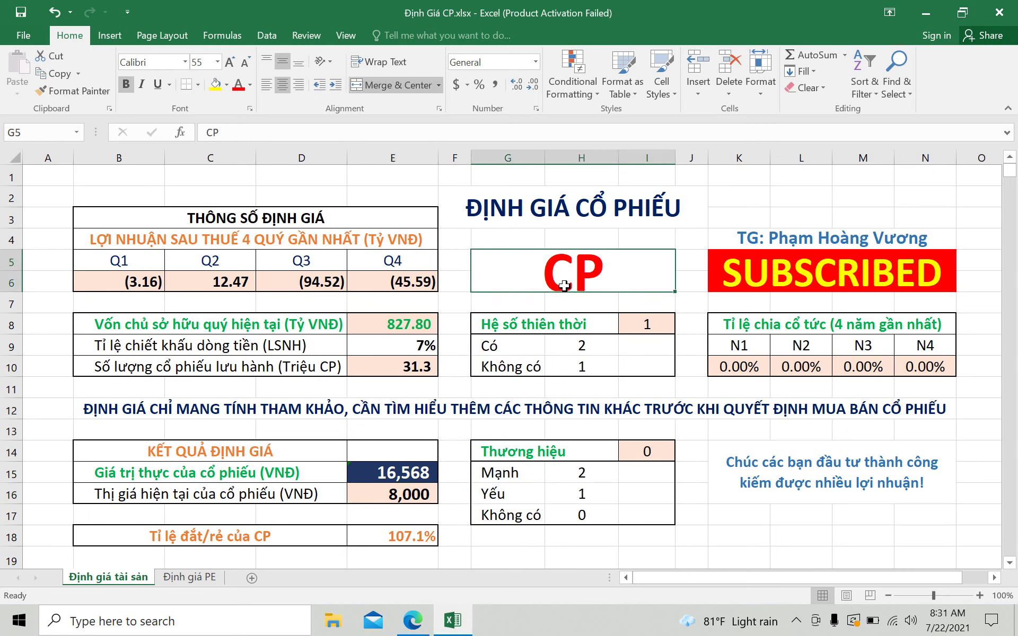
{"action": "type", "text": "VNM"}
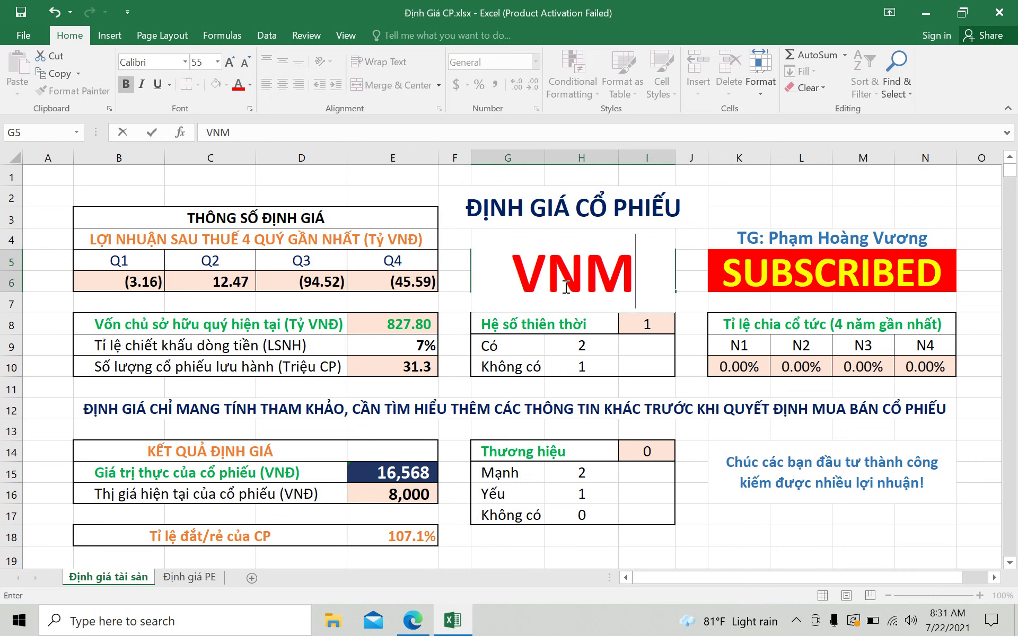
{"action": "left_click", "coordinate": [723, 528]}
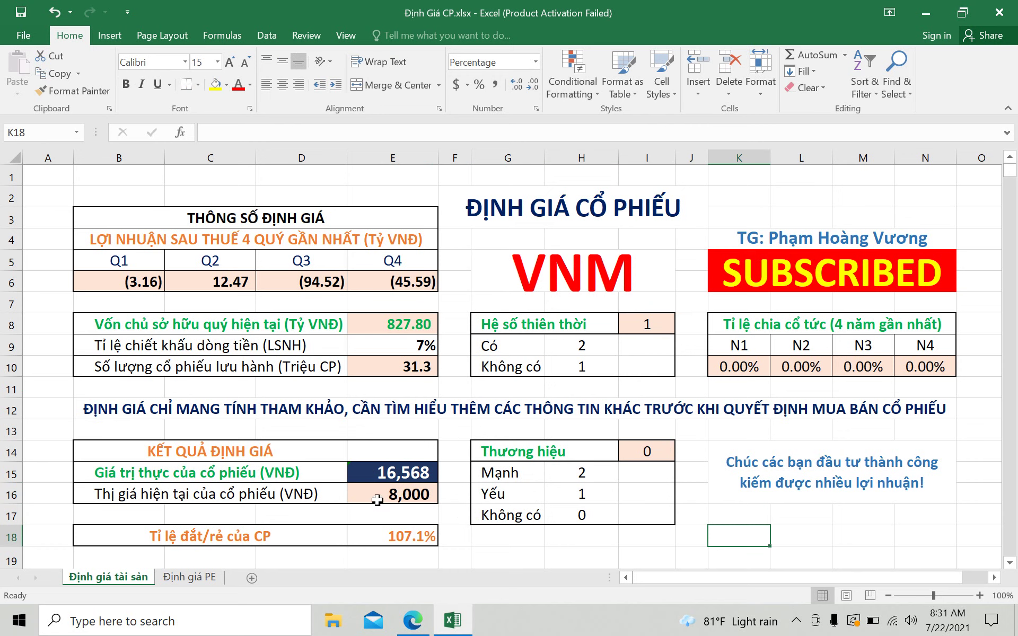
{"action": "left_click", "coordinate": [778, 541]}
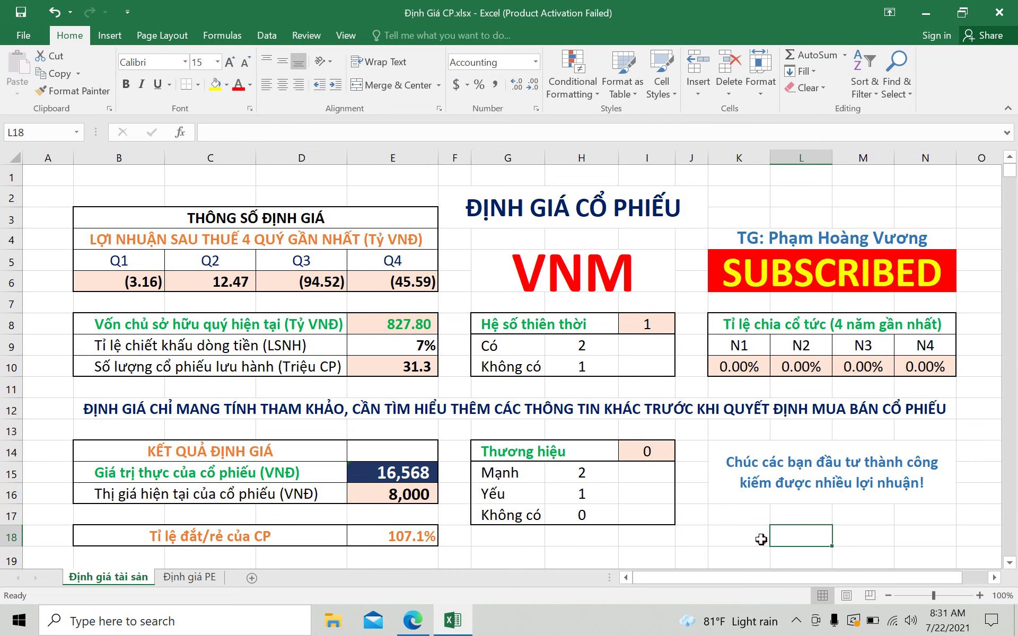
{"action": "left_click", "coordinate": [761, 539]}
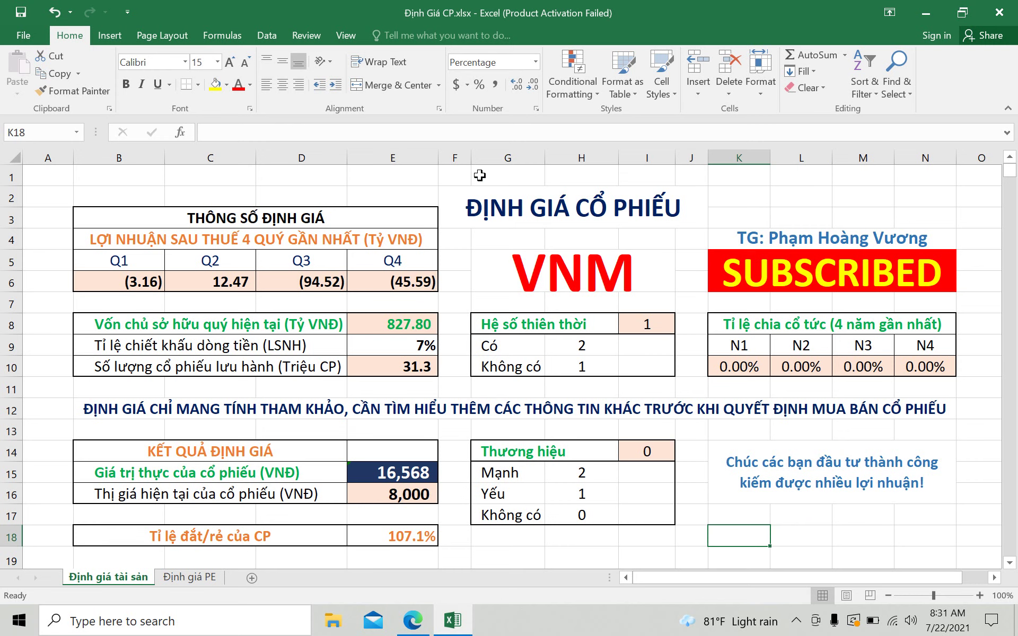
- Set the stock ticker in the asset valuation sheet's large red heading to HSG
{"action": "left_click", "coordinate": [556, 273]}
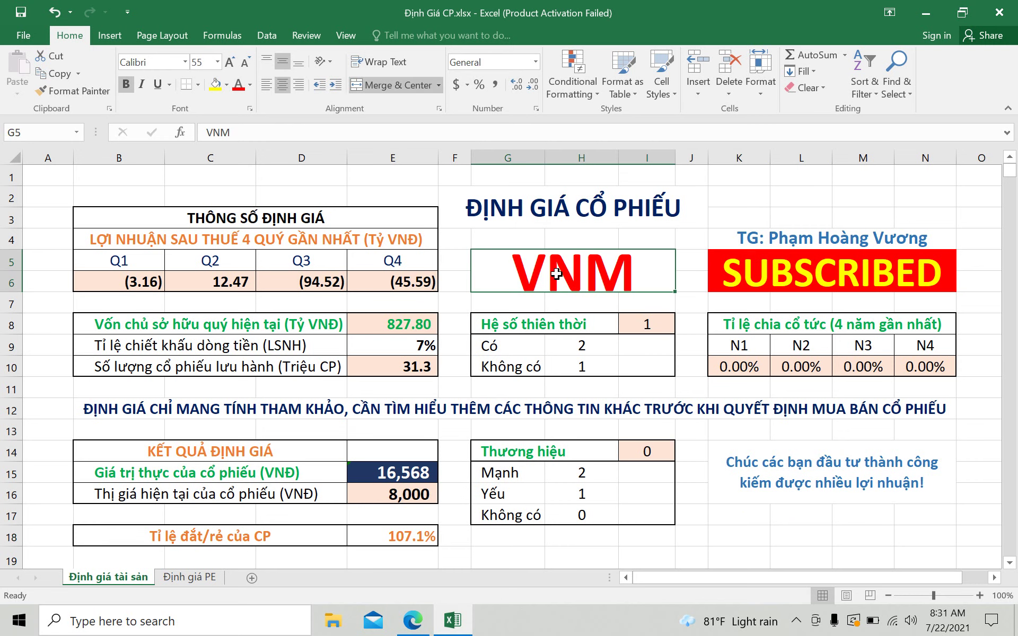
{"action": "type", "text": "HSG"}
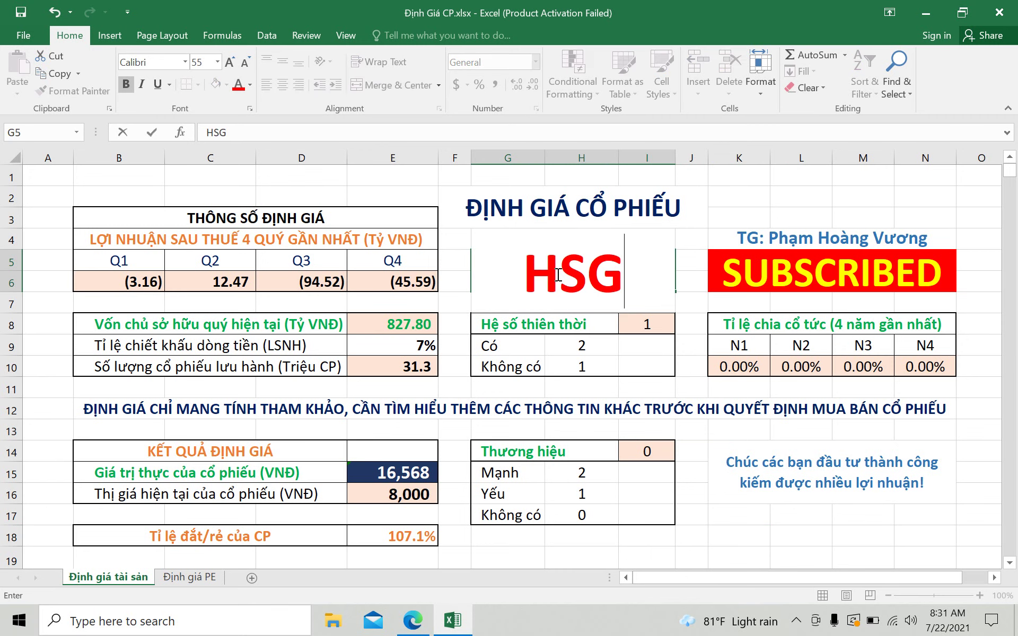
{"action": "key", "text": "Return"}
{"action": "left_click", "coordinate": [557, 273]}
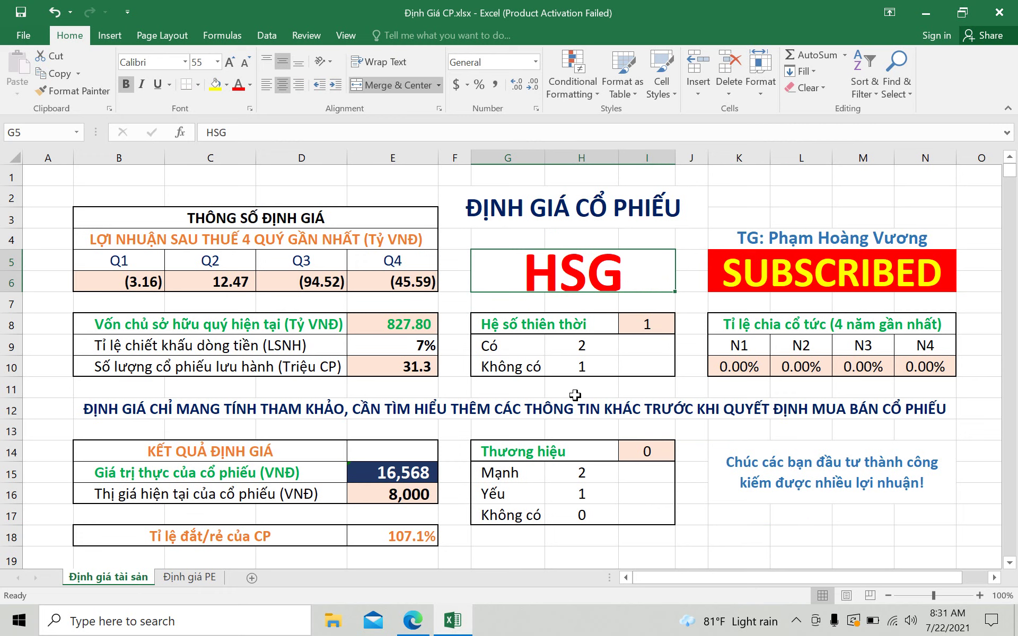
- Compare the current price and valuation results between the Định giá tài sản and Định giá PE sheets, ending on Định giá tài sản
{"action": "left_click", "coordinate": [431, 497]}
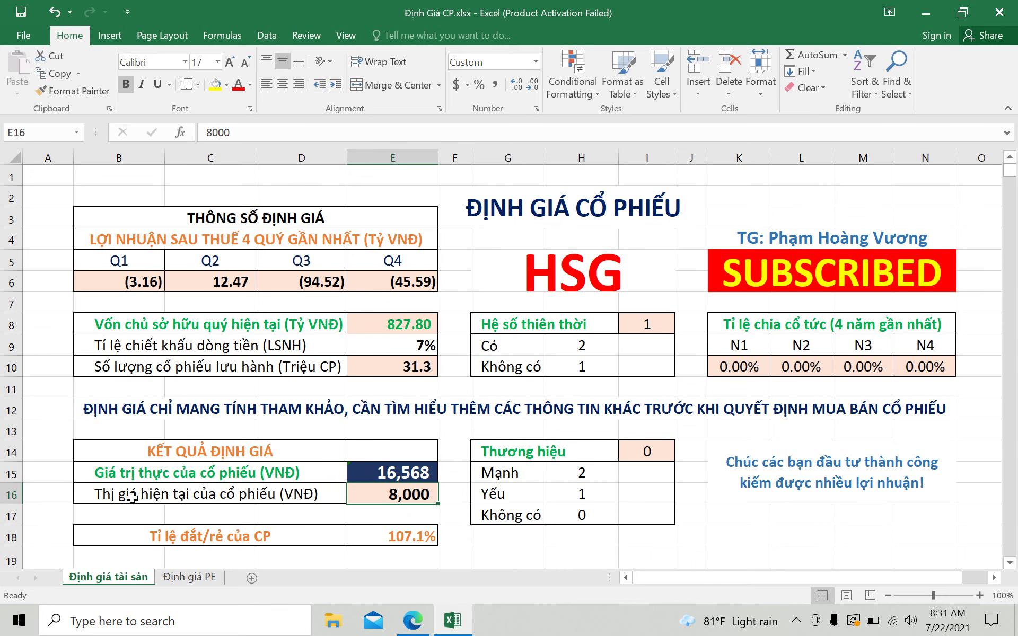
{"action": "left_click", "coordinate": [186, 579]}
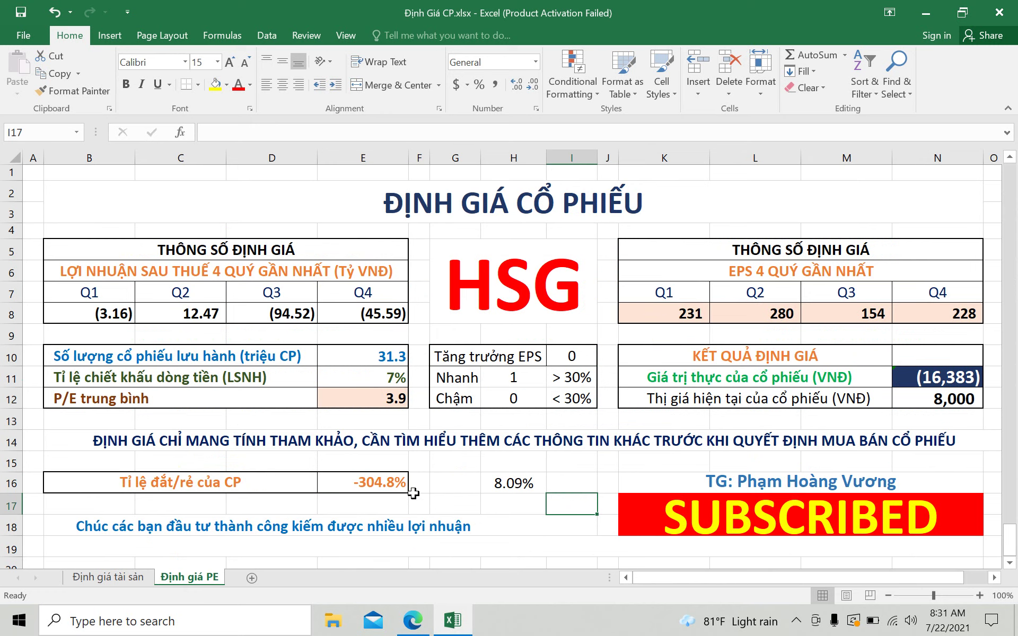
{"action": "left_click", "coordinate": [113, 579]}
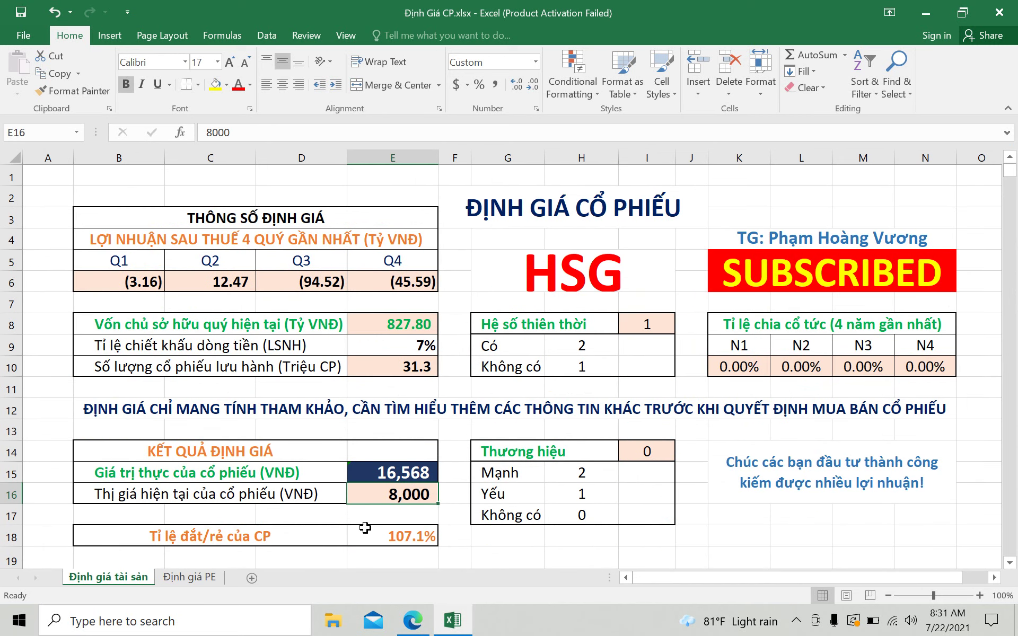
{"action": "left_click", "coordinate": [195, 578]}
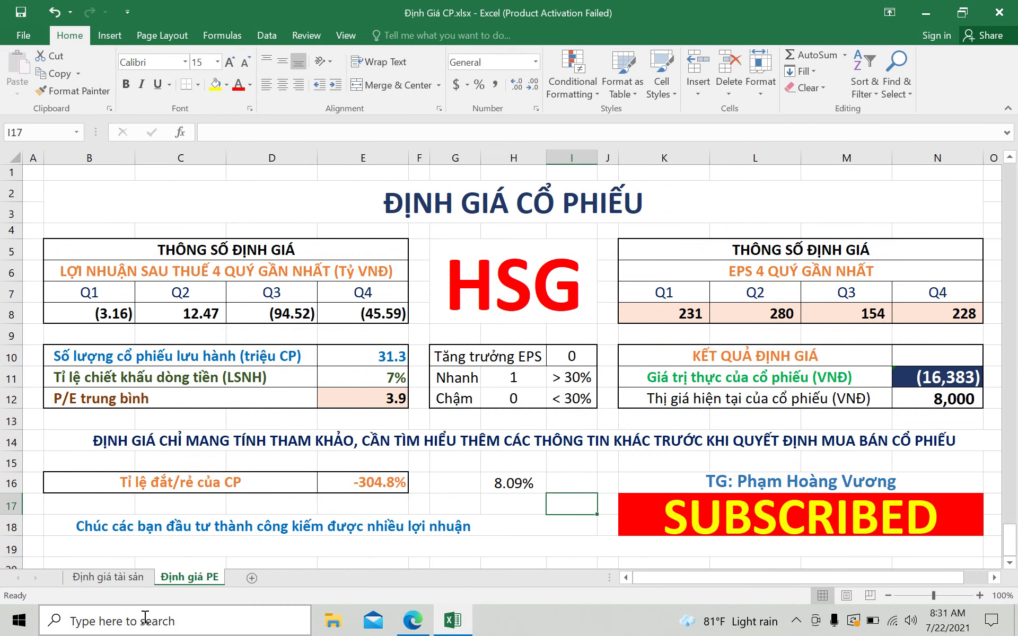
{"action": "left_click", "coordinate": [117, 583]}
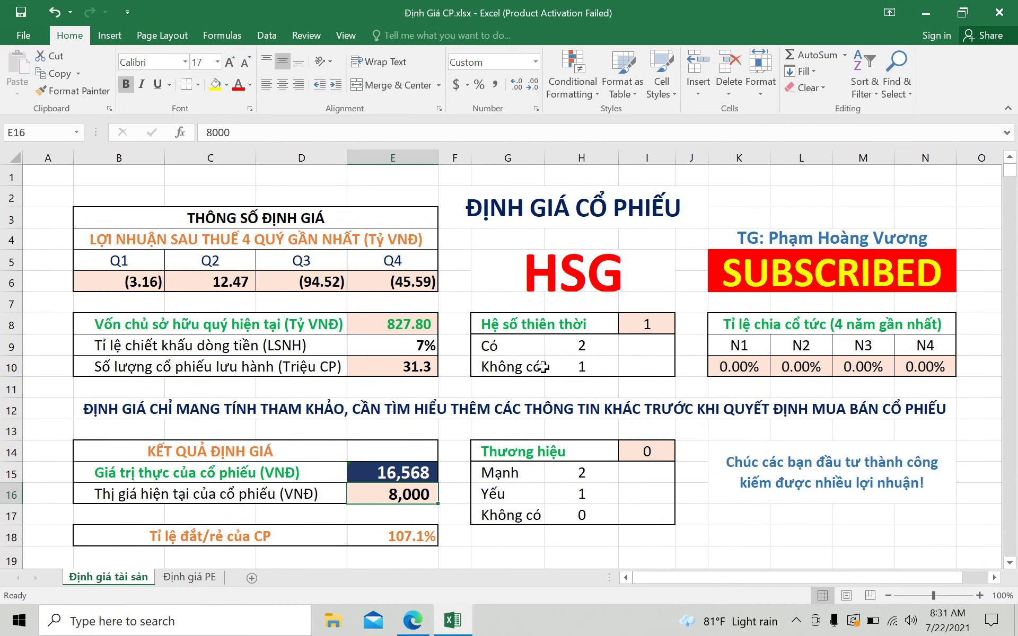
{"action": "left_click", "coordinate": [734, 516]}
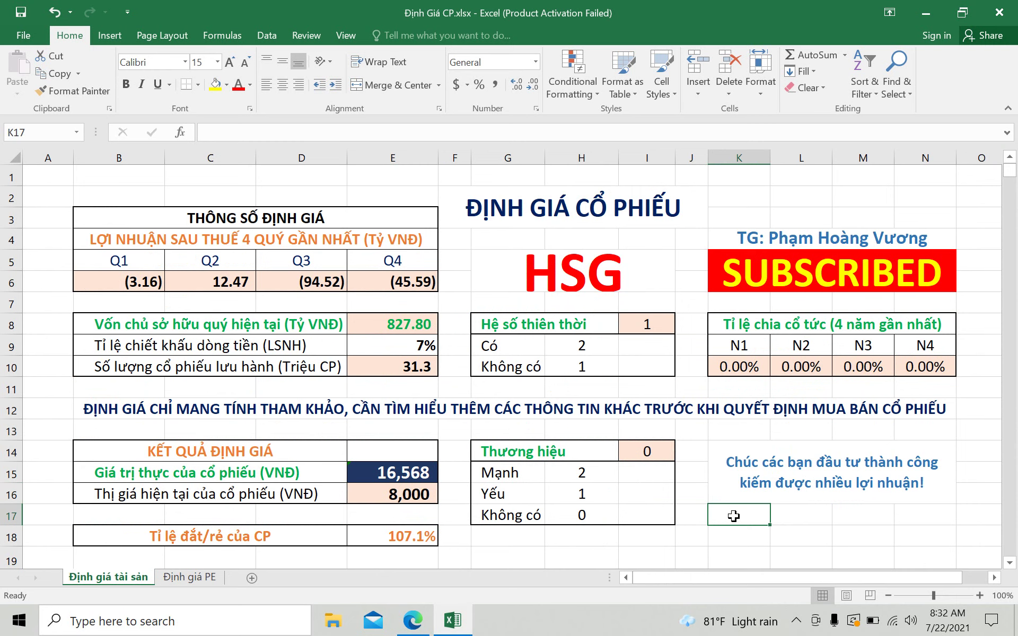
{"action": "left_click", "coordinate": [785, 514]}
{"action": "left_click", "coordinate": [900, 510]}
{"action": "left_click", "coordinate": [874, 520]}
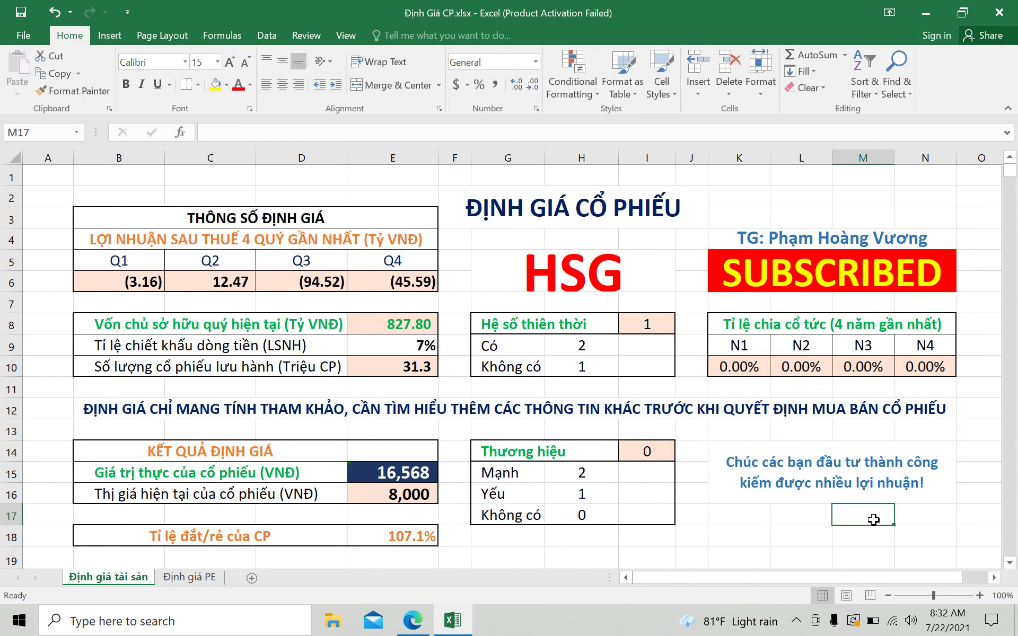
{"action": "left_click", "coordinate": [718, 536]}
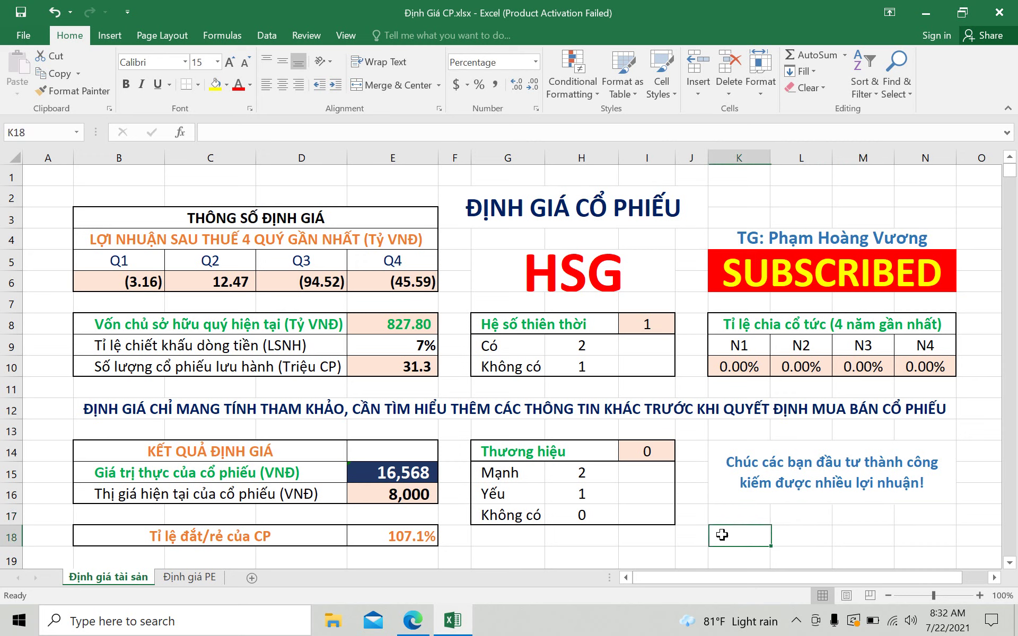
{"action": "left_click", "coordinate": [801, 537]}
{"action": "left_click", "coordinate": [848, 538]}
{"action": "left_click", "coordinate": [924, 539]}
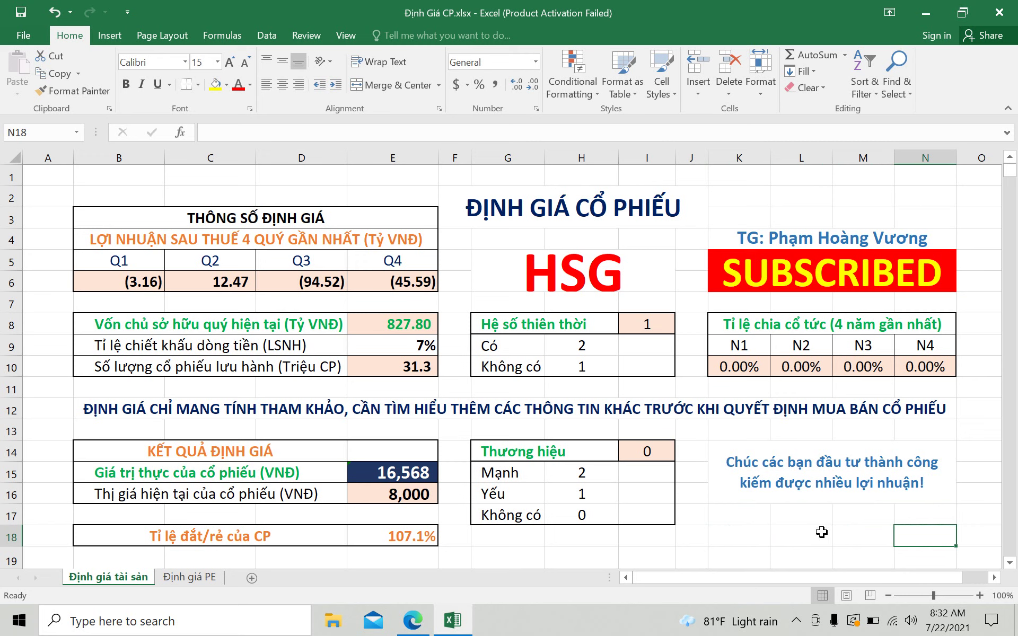
{"action": "left_click", "coordinate": [917, 518]}
{"action": "left_click", "coordinate": [883, 515]}
{"action": "left_click", "coordinate": [802, 525]}
{"action": "left_click", "coordinate": [759, 518]}
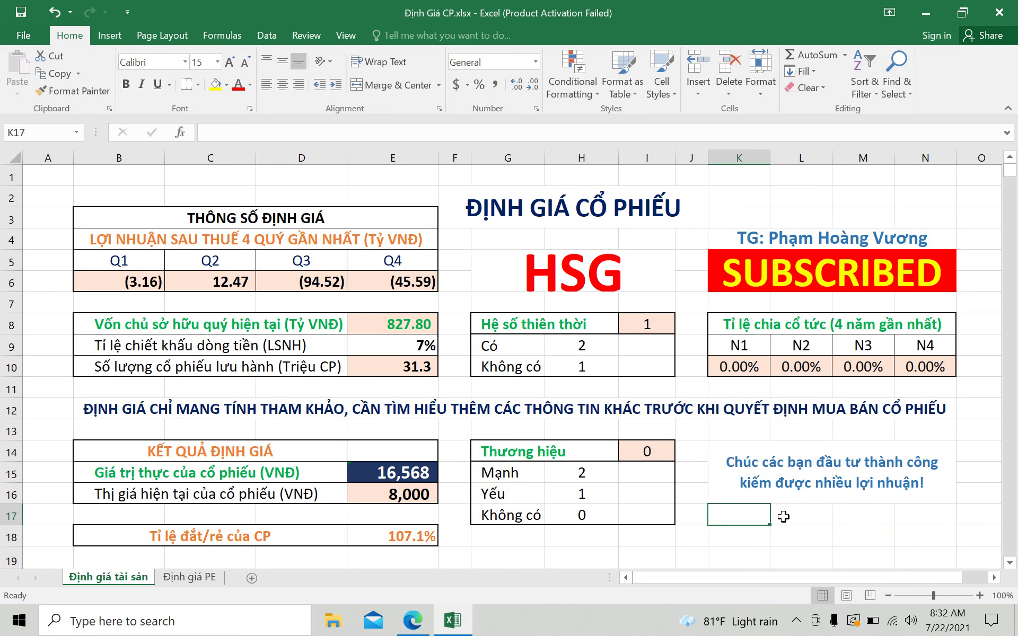
{"action": "left_click", "coordinate": [784, 517]}
{"action": "left_click", "coordinate": [758, 535]}
{"action": "left_click", "coordinate": [749, 514]}
{"action": "left_click", "coordinate": [744, 533]}
{"action": "left_click", "coordinate": [801, 537]}
{"action": "left_click", "coordinate": [843, 539]}
{"action": "left_click", "coordinate": [913, 538]}
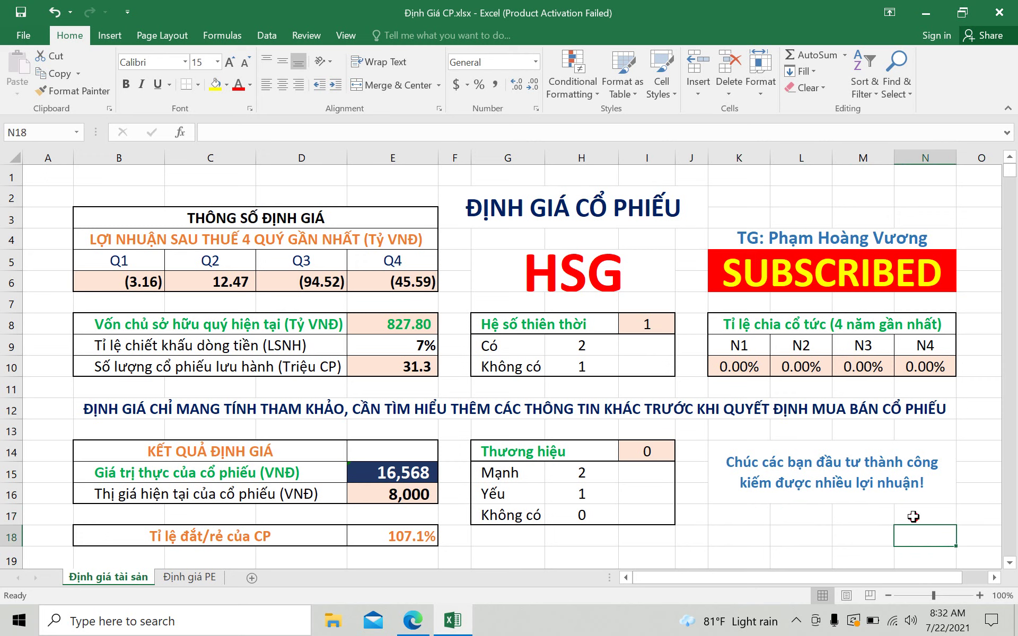
{"action": "left_click", "coordinate": [913, 517]}
{"action": "left_click", "coordinate": [838, 516]}
{"action": "left_click", "coordinate": [779, 516]}
{"action": "left_click", "coordinate": [753, 516]}
{"action": "left_click", "coordinate": [749, 539]}
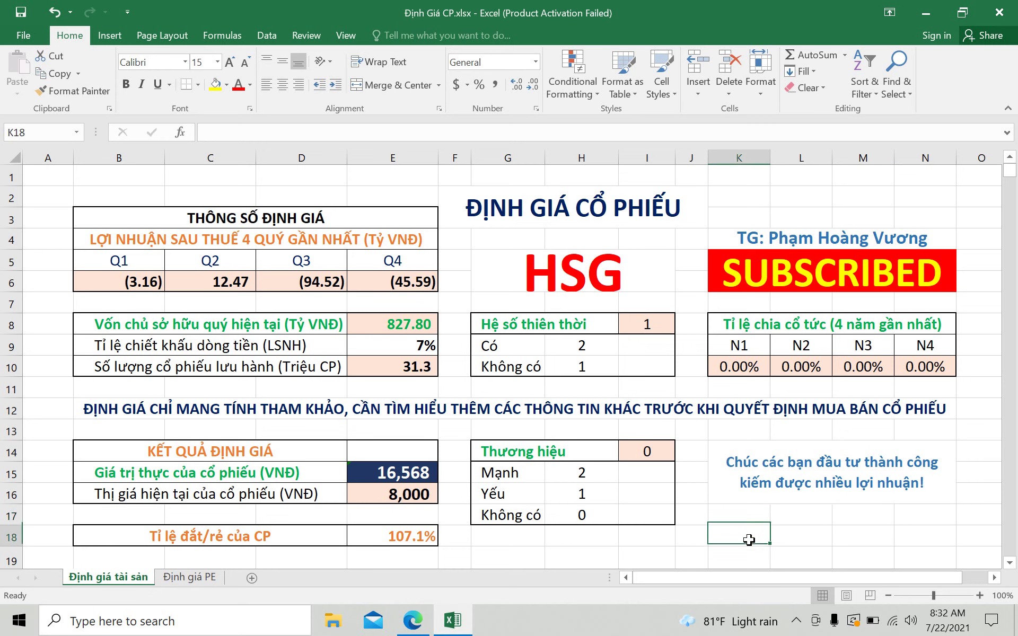
{"action": "left_click", "coordinate": [798, 540]}
{"action": "left_click", "coordinate": [853, 538]}
{"action": "left_click", "coordinate": [925, 535]}
{"action": "left_click", "coordinate": [935, 518]}
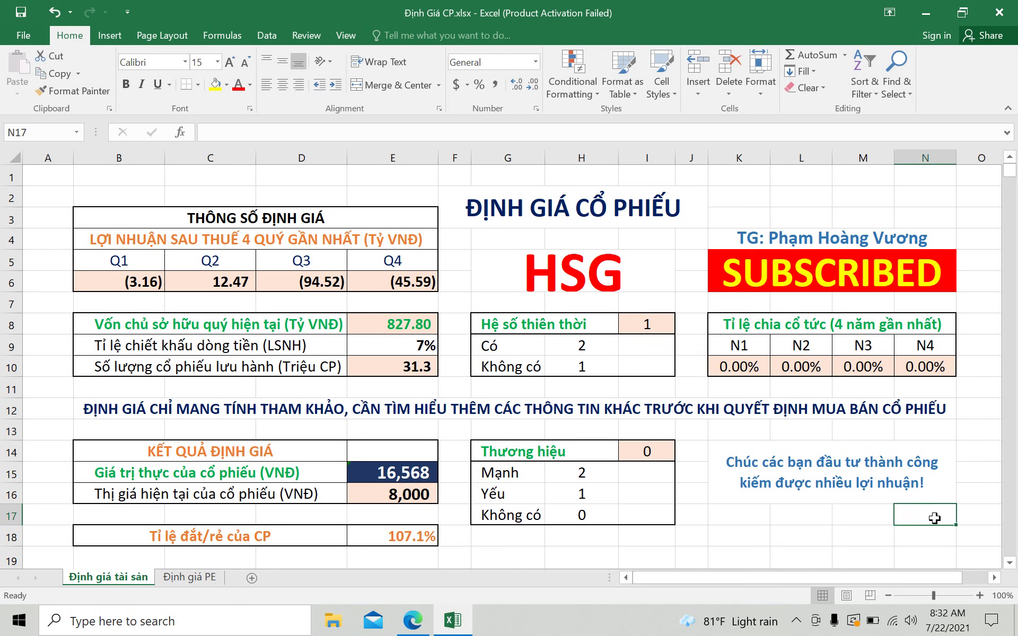
{"action": "left_click", "coordinate": [845, 514]}
{"action": "left_click", "coordinate": [816, 517]}
{"action": "left_click", "coordinate": [753, 519]}
{"action": "left_click", "coordinate": [746, 537]}
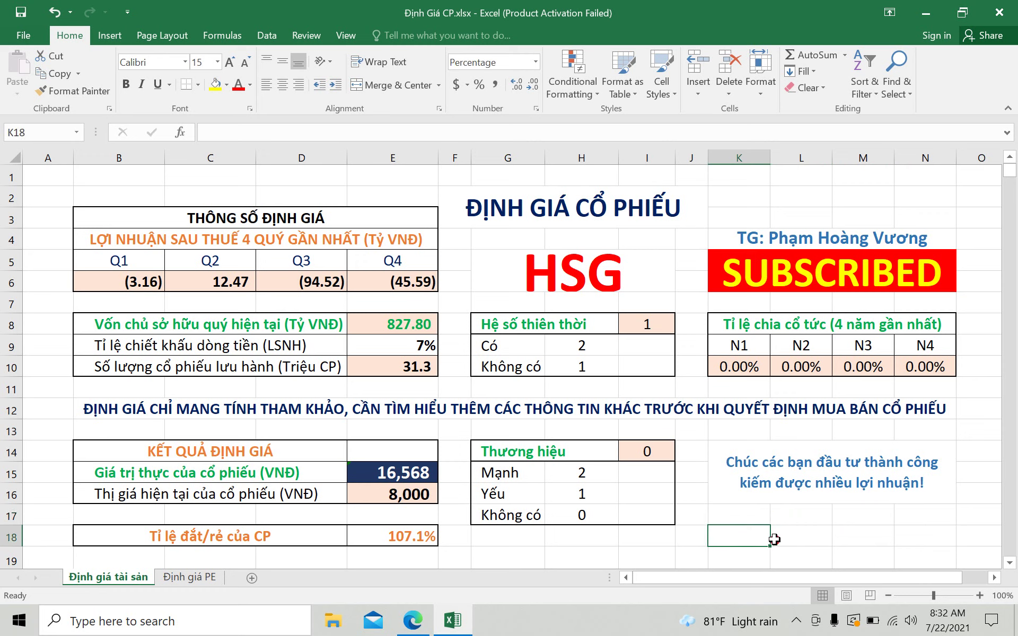
{"action": "left_click", "coordinate": [796, 537]}
{"action": "left_click", "coordinate": [864, 537]}
{"action": "left_click", "coordinate": [910, 536]}
{"action": "left_click", "coordinate": [908, 516]}
{"action": "left_click", "coordinate": [848, 515]}
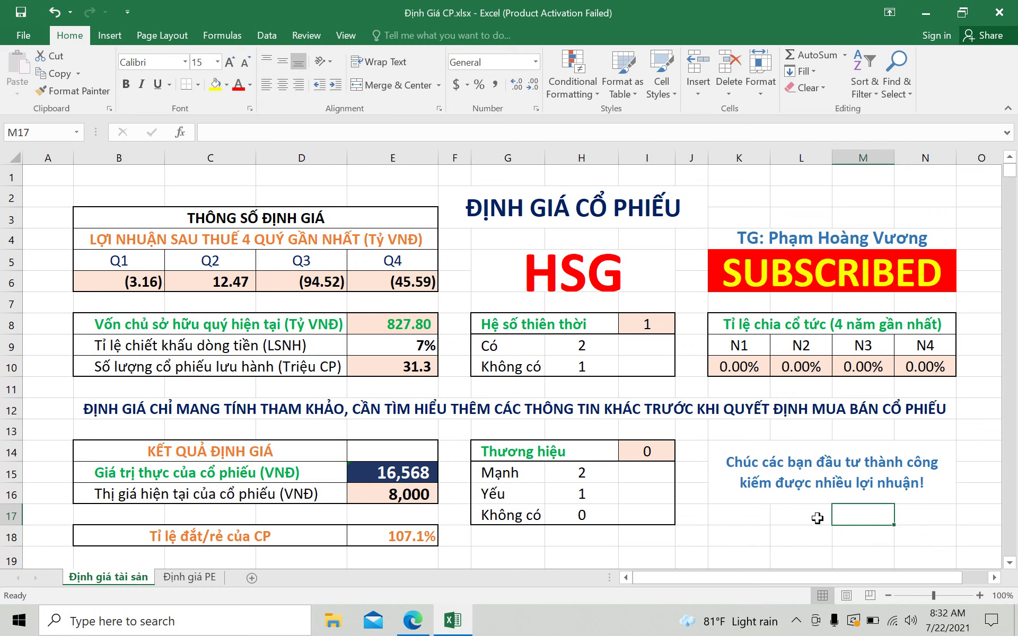
{"action": "left_click", "coordinate": [816, 518]}
{"action": "left_click", "coordinate": [761, 519]}
{"action": "left_click", "coordinate": [751, 539]}
{"action": "left_click", "coordinate": [796, 537]}
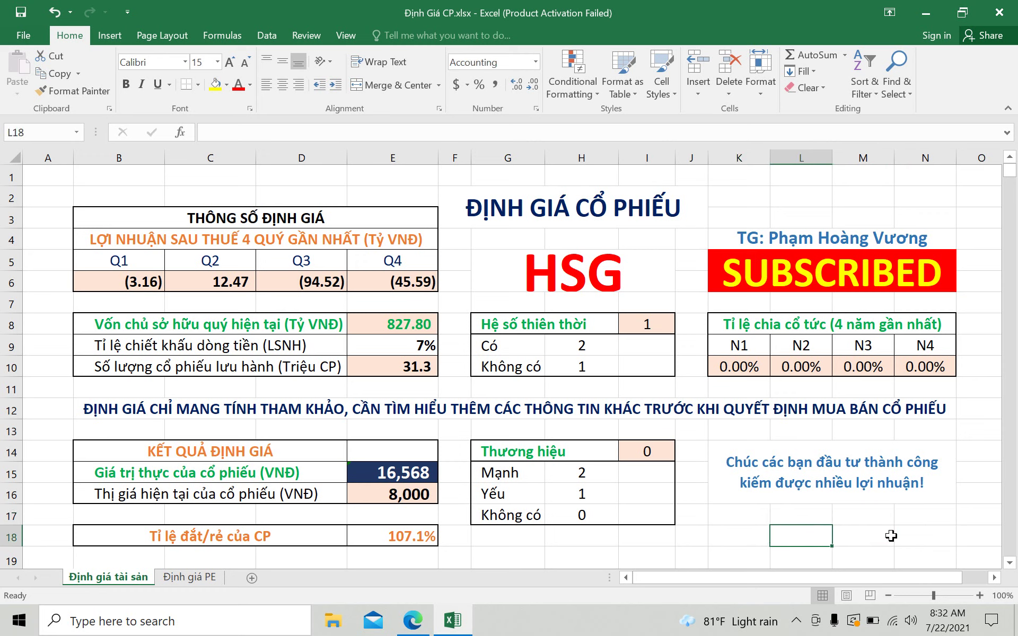
{"action": "left_click", "coordinate": [864, 536]}
{"action": "left_click", "coordinate": [909, 534]}
{"action": "left_click", "coordinate": [904, 516]}
{"action": "left_click", "coordinate": [870, 516]}
{"action": "left_click", "coordinate": [777, 514]}
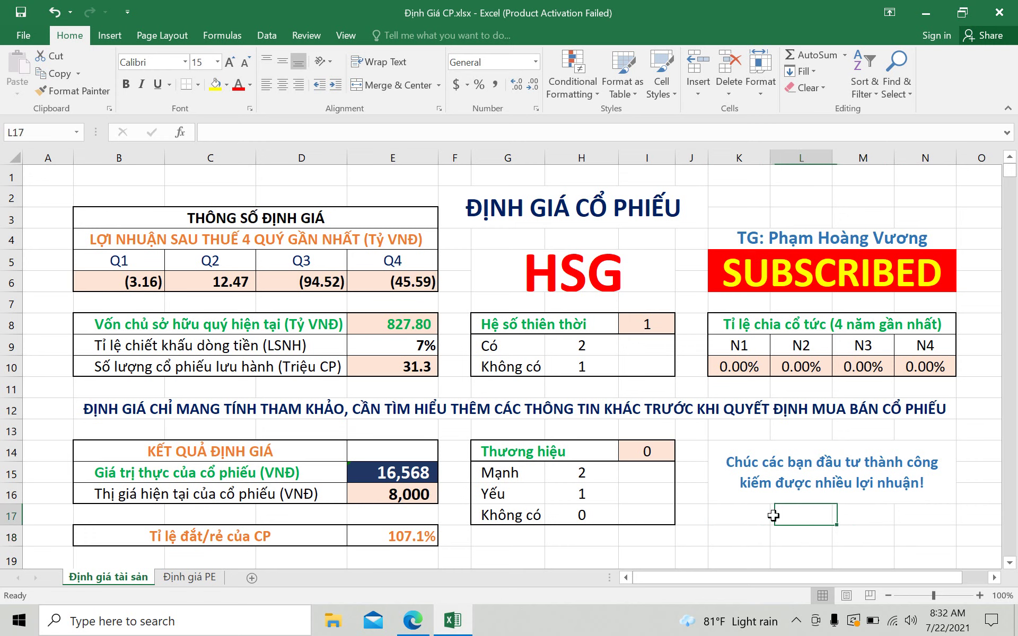
{"action": "left_click", "coordinate": [757, 514]}
{"action": "left_click", "coordinate": [751, 539]}
{"action": "left_click", "coordinate": [792, 541]}
{"action": "left_click", "coordinate": [864, 542]}
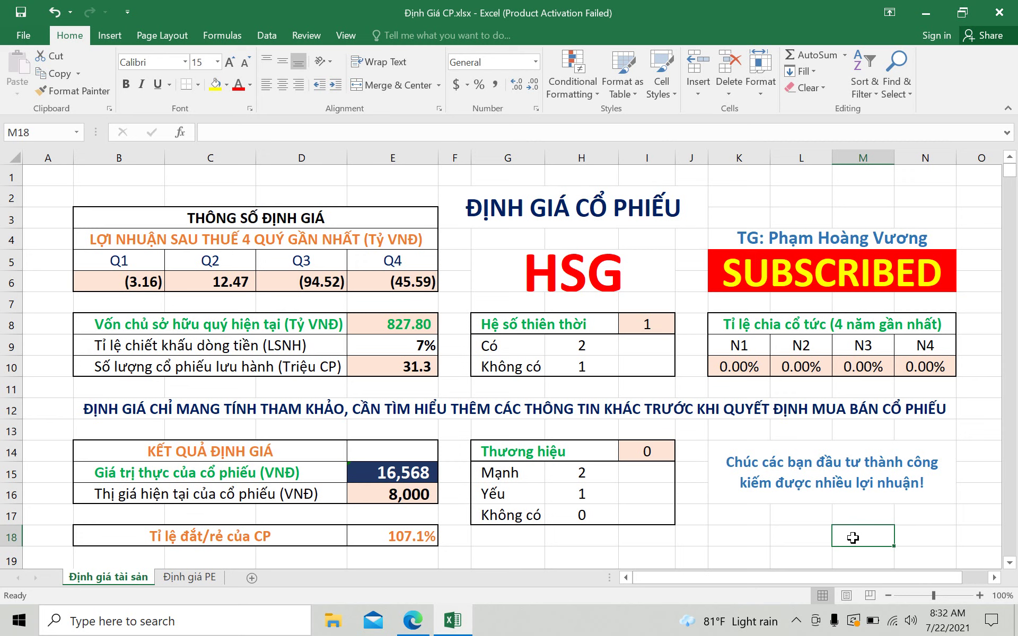
{"action": "left_click", "coordinate": [779, 536]}
{"action": "left_click", "coordinate": [757, 531]}
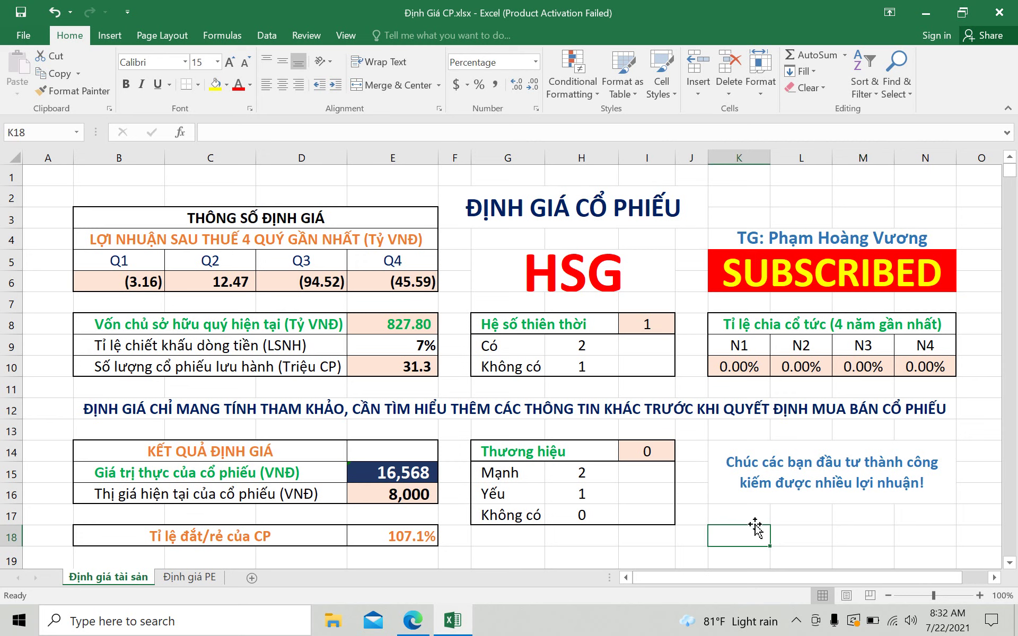
{"action": "left_click", "coordinate": [763, 521]}
{"action": "left_click", "coordinate": [802, 519]}
{"action": "left_click", "coordinate": [870, 521]}
{"action": "left_click", "coordinate": [927, 518]}
{"action": "left_click", "coordinate": [921, 536]}
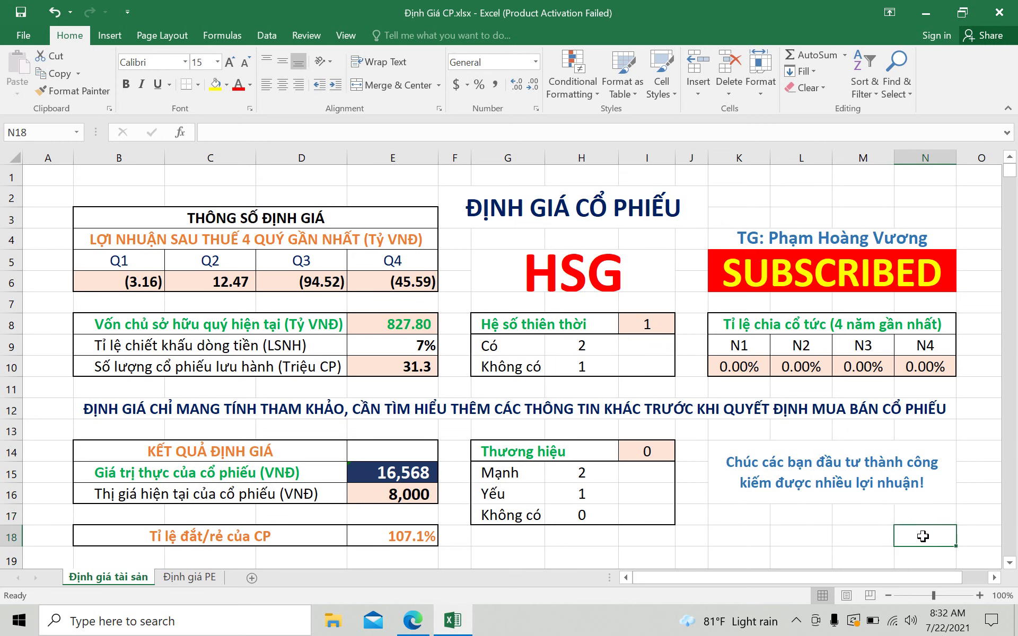
{"action": "left_click", "coordinate": [877, 540]}
{"action": "left_click", "coordinate": [809, 537]}
{"action": "left_click", "coordinate": [736, 540]}
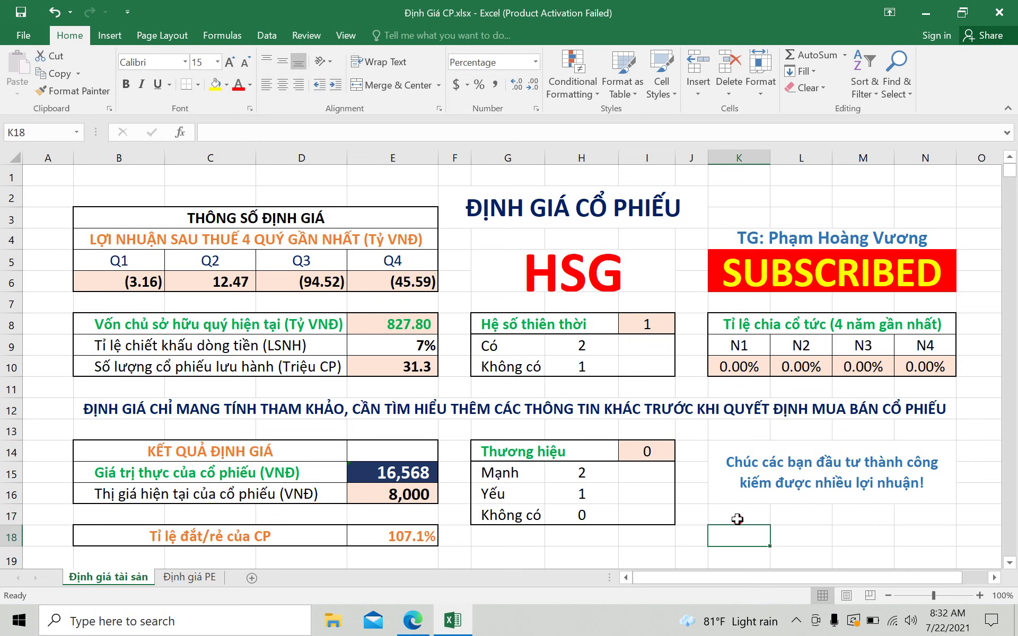
{"action": "left_click", "coordinate": [736, 518]}
{"action": "left_click", "coordinate": [797, 519]}
{"action": "left_click", "coordinate": [861, 517]}
{"action": "left_click", "coordinate": [910, 518]}
{"action": "left_click", "coordinate": [916, 537]}
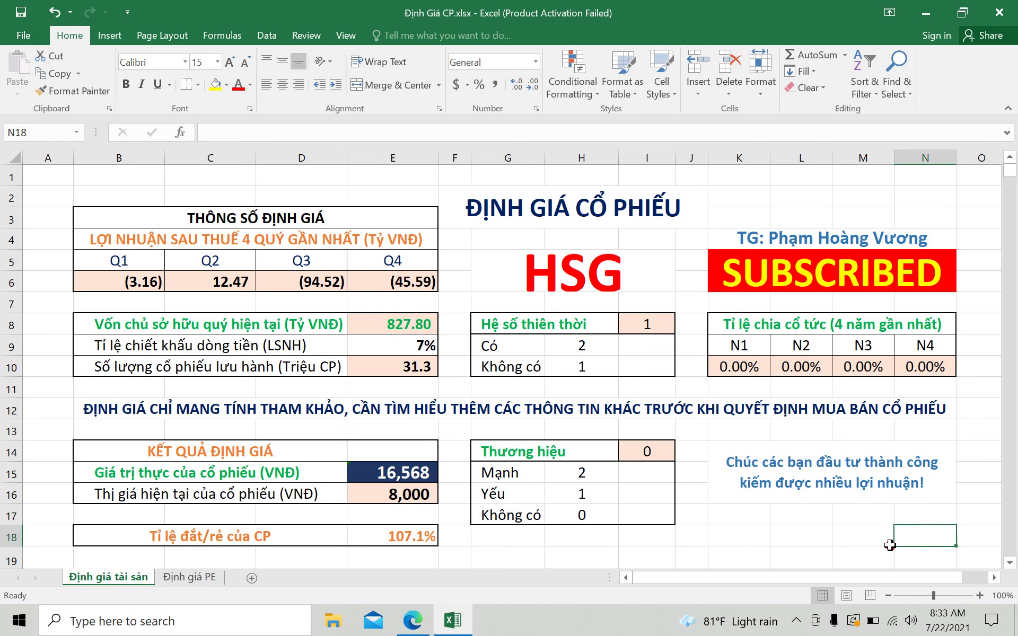
{"action": "left_click", "coordinate": [863, 541]}
{"action": "left_click", "coordinate": [808, 540]}
{"action": "left_click", "coordinate": [743, 538]}
{"action": "left_click", "coordinate": [742, 517]}
{"action": "left_click", "coordinate": [801, 517]}
{"action": "left_click", "coordinate": [859, 516]}
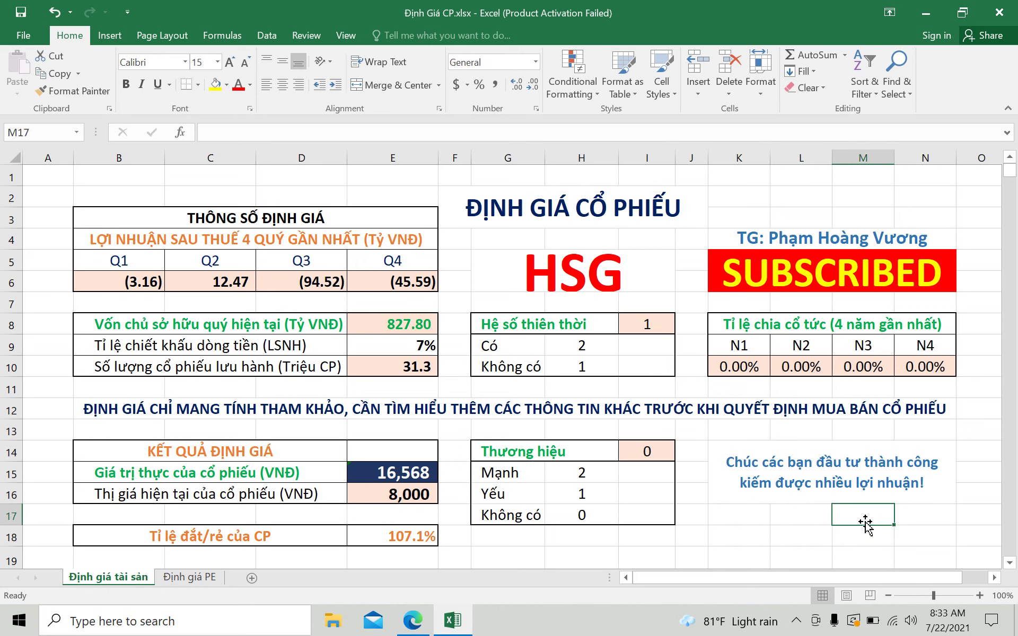
{"action": "left_click", "coordinate": [922, 518]}
{"action": "left_click", "coordinate": [920, 545]}
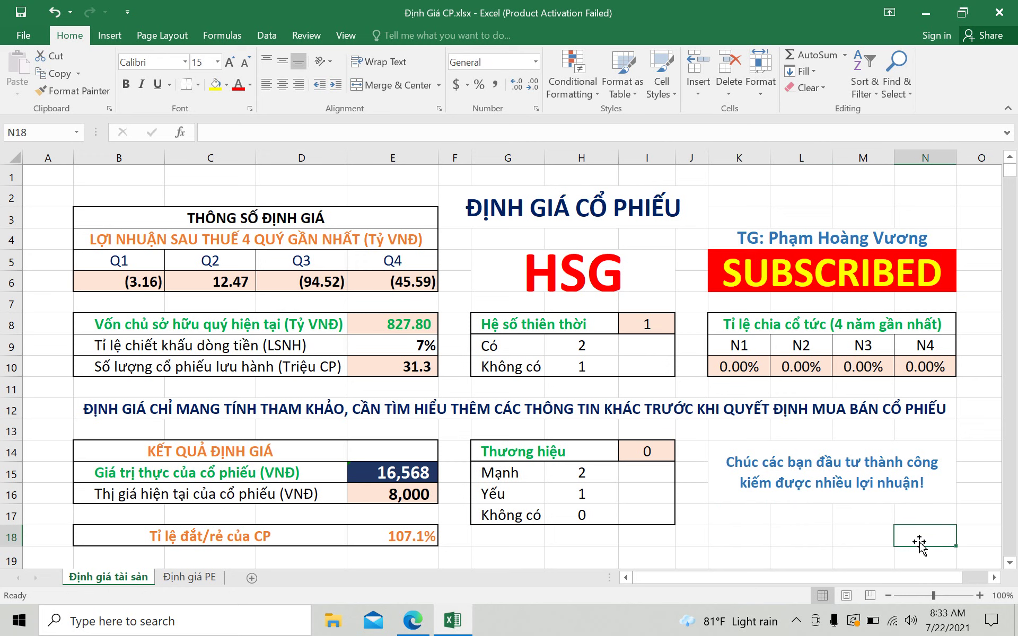
{"action": "left_click", "coordinate": [871, 539]}
{"action": "left_click", "coordinate": [811, 539]}
{"action": "left_click", "coordinate": [753, 536]}
{"action": "left_click", "coordinate": [785, 514]}
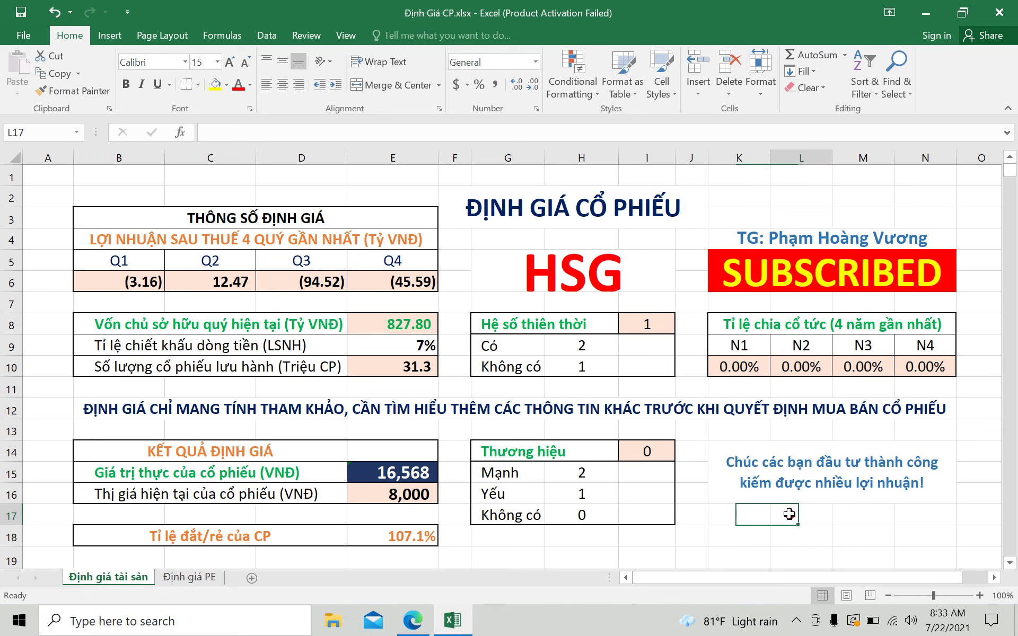
{"action": "left_click", "coordinate": [848, 521]}
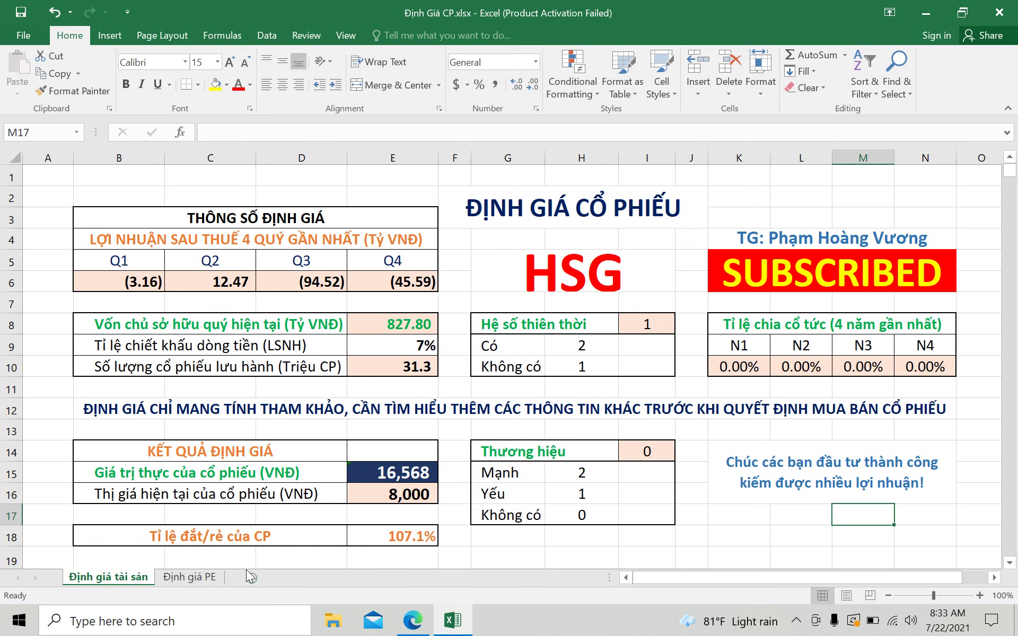
- Review HSG's P/E-based valuation on the Định giá PE sheet against its asset-based valuation, ending on the Định giá tài sản sheet
{"action": "left_click", "coordinate": [202, 581]}
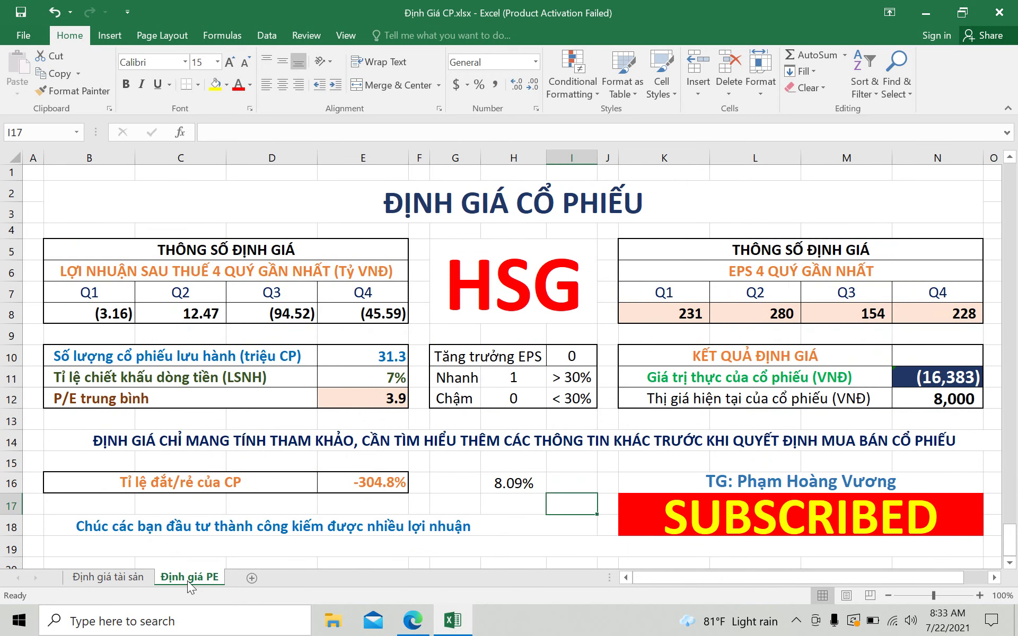
{"action": "left_click", "coordinate": [123, 581]}
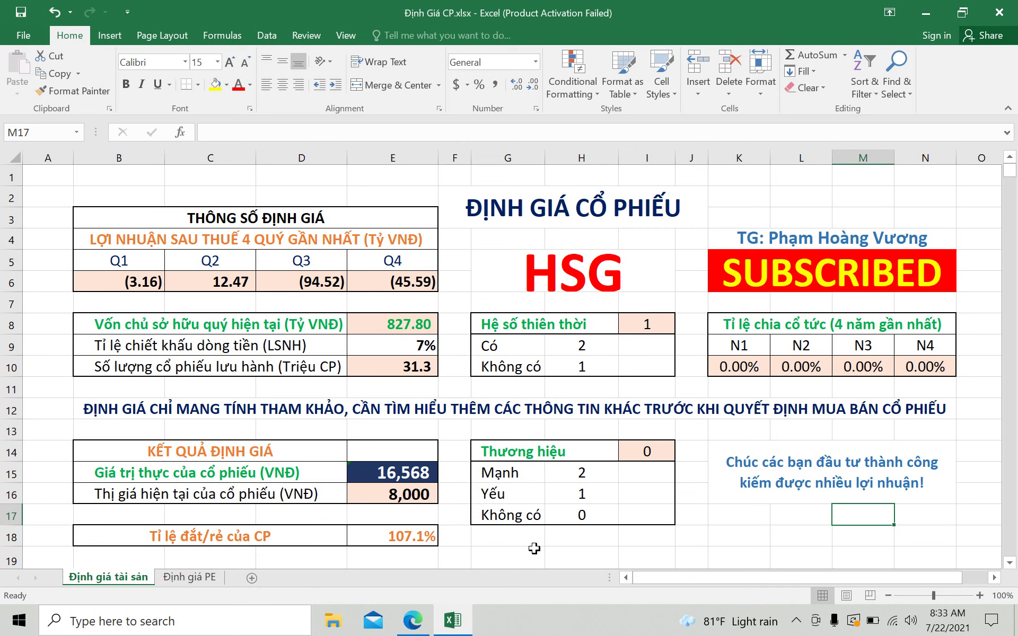
{"action": "left_click", "coordinate": [201, 577]}
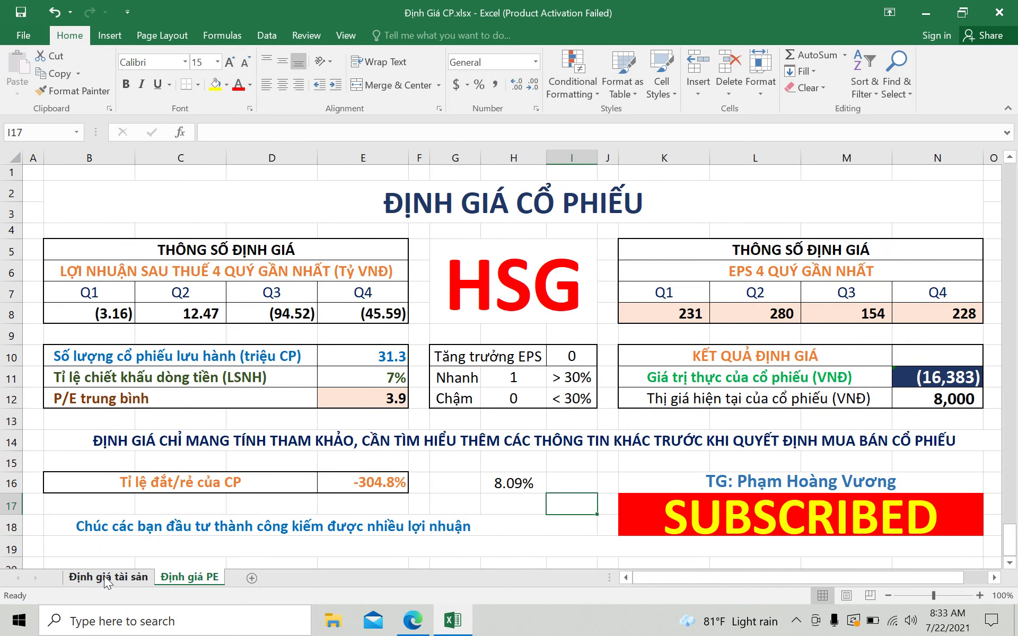
{"action": "left_click", "coordinate": [129, 579]}
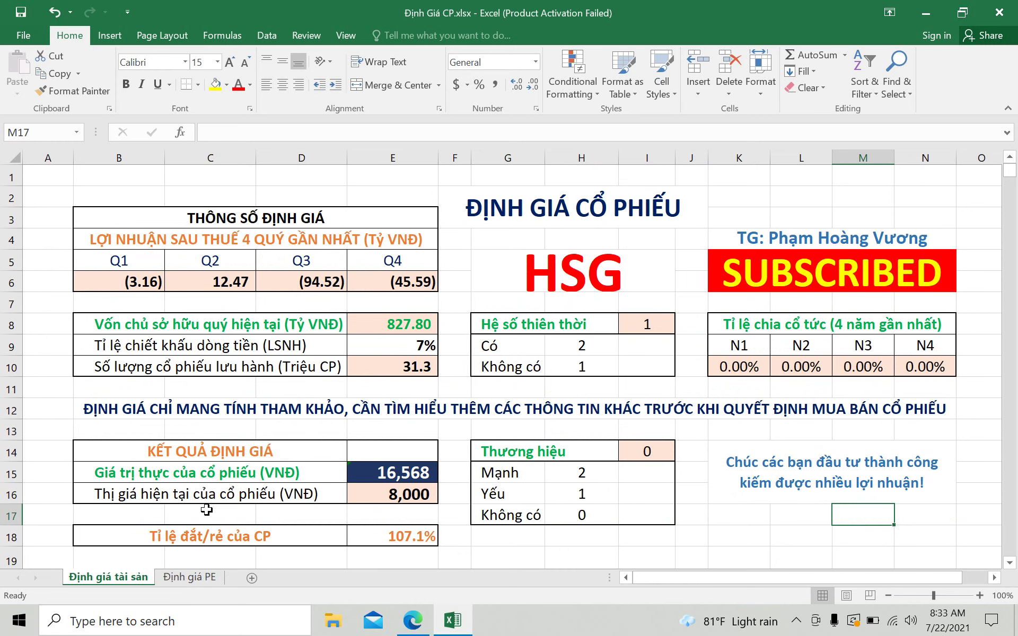
{"action": "left_click", "coordinate": [909, 538]}
{"action": "left_click", "coordinate": [850, 540]}
{"action": "left_click", "coordinate": [808, 541]}
{"action": "left_click", "coordinate": [765, 540]}
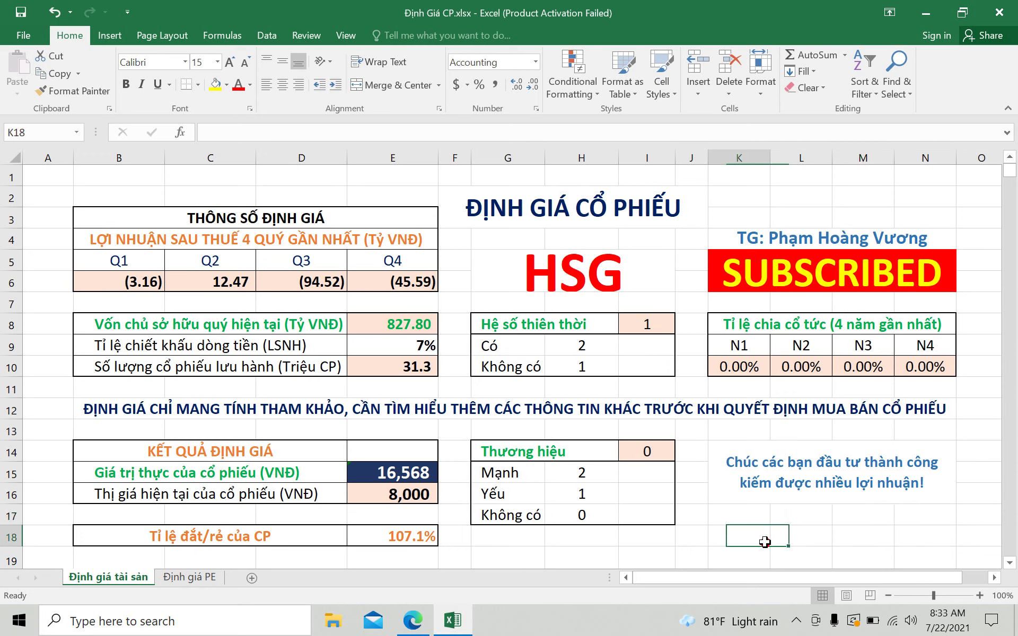
{"action": "left_click", "coordinate": [795, 540]}
{"action": "left_click", "coordinate": [870, 540]}
{"action": "left_click", "coordinate": [921, 542]}
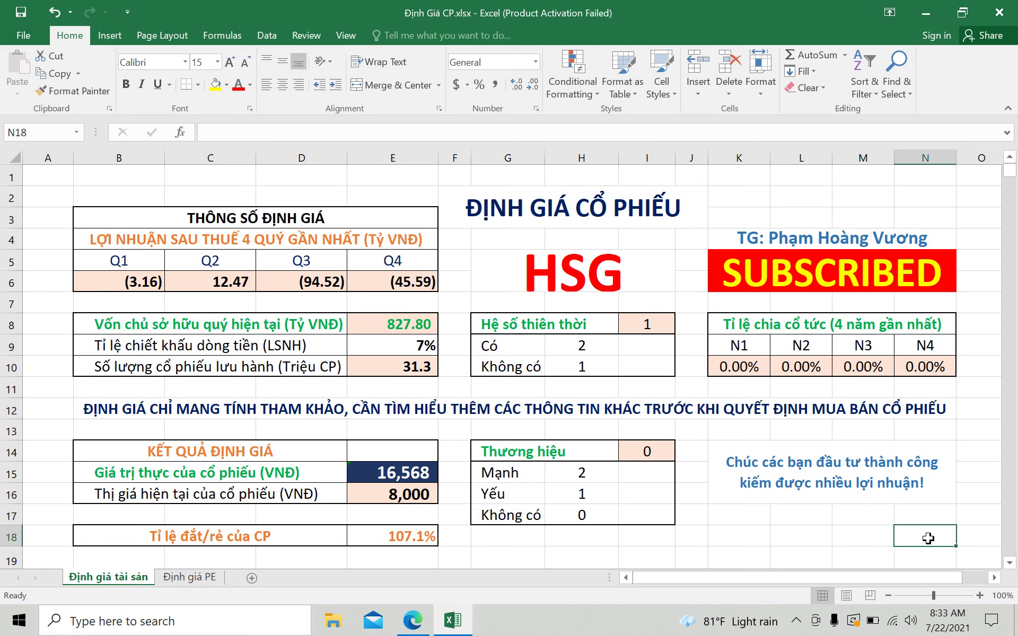
{"action": "left_click", "coordinate": [877, 541]}
{"action": "left_click", "coordinate": [806, 541]}
{"action": "left_click", "coordinate": [751, 540]}
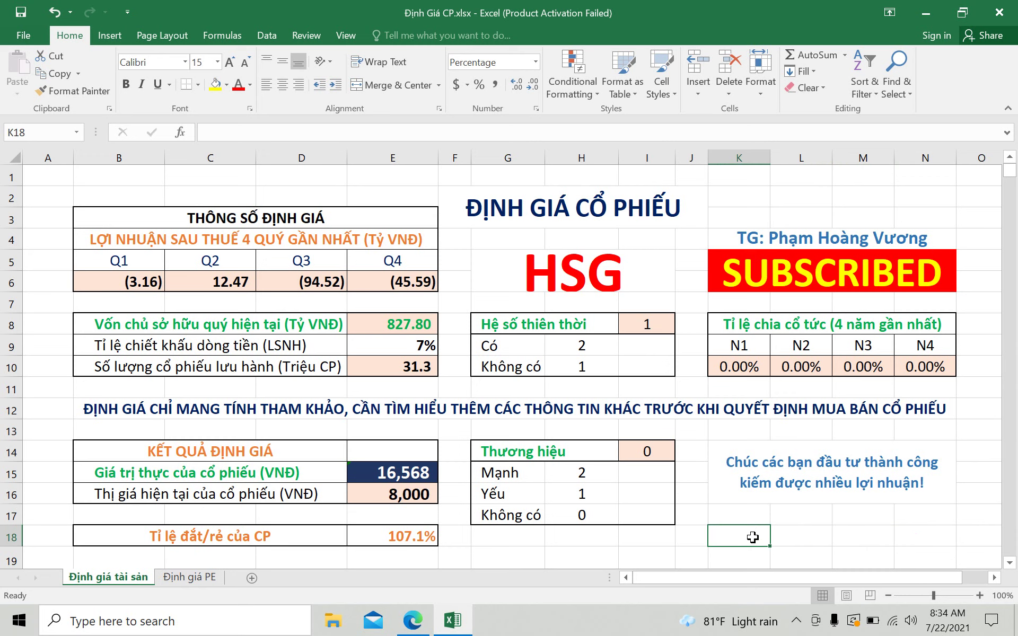
{"action": "left_click", "coordinate": [789, 532]}
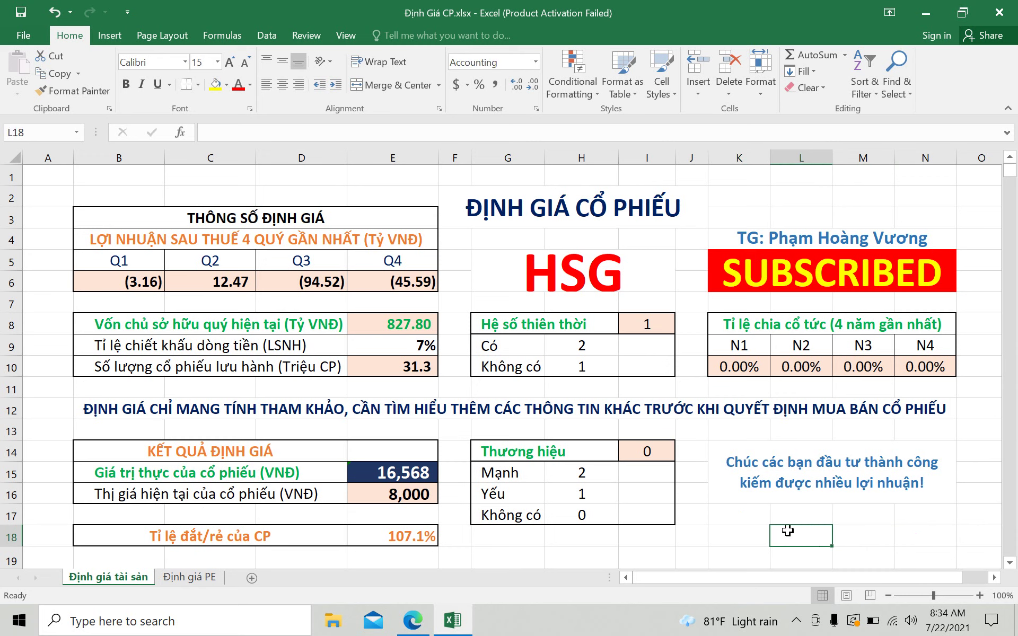
{"action": "left_click", "coordinate": [856, 539]}
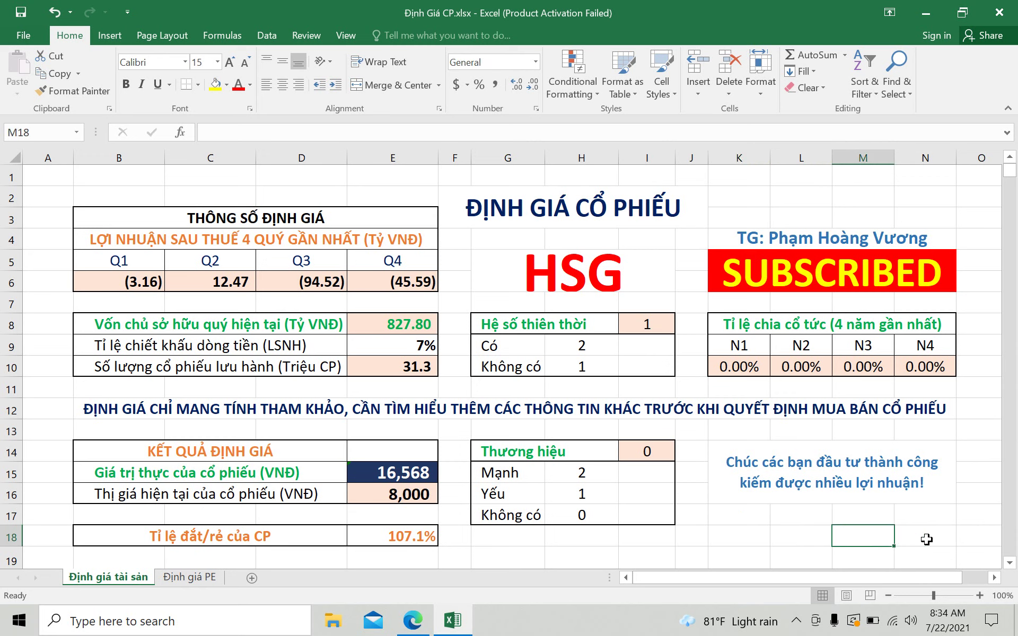
{"action": "left_click", "coordinate": [822, 539]}
{"action": "left_click", "coordinate": [875, 537]}
{"action": "left_click", "coordinate": [913, 535]}
{"action": "left_click", "coordinate": [921, 515]}
{"action": "left_click", "coordinate": [923, 538]}
{"action": "left_click", "coordinate": [867, 535]}
{"action": "left_click", "coordinate": [869, 502]}
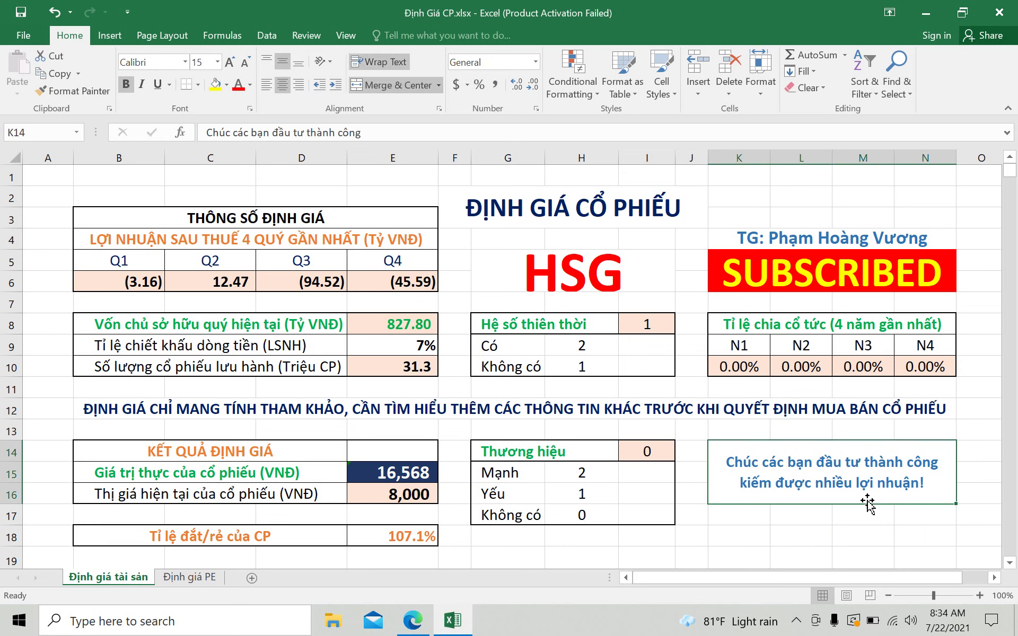
{"action": "left_click", "coordinate": [863, 512]}
{"action": "left_click", "coordinate": [858, 536]}
{"action": "left_click", "coordinate": [908, 544]}
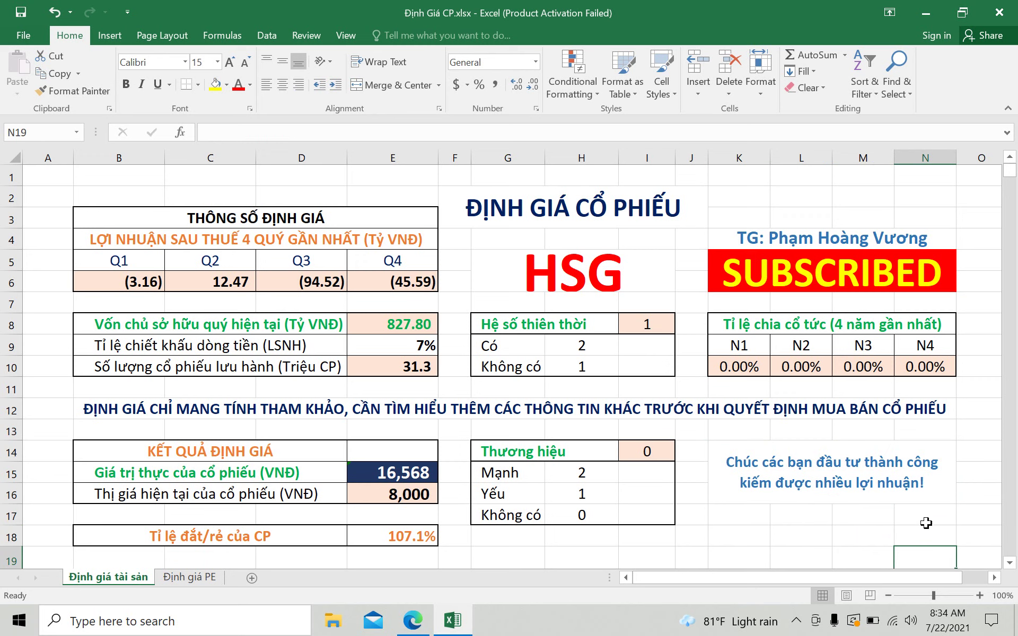
{"action": "left_click", "coordinate": [908, 518]}
{"action": "left_click", "coordinate": [875, 518]}
{"action": "left_click", "coordinate": [800, 517]}
{"action": "left_click", "coordinate": [743, 517]}
{"action": "left_click", "coordinate": [744, 538]}
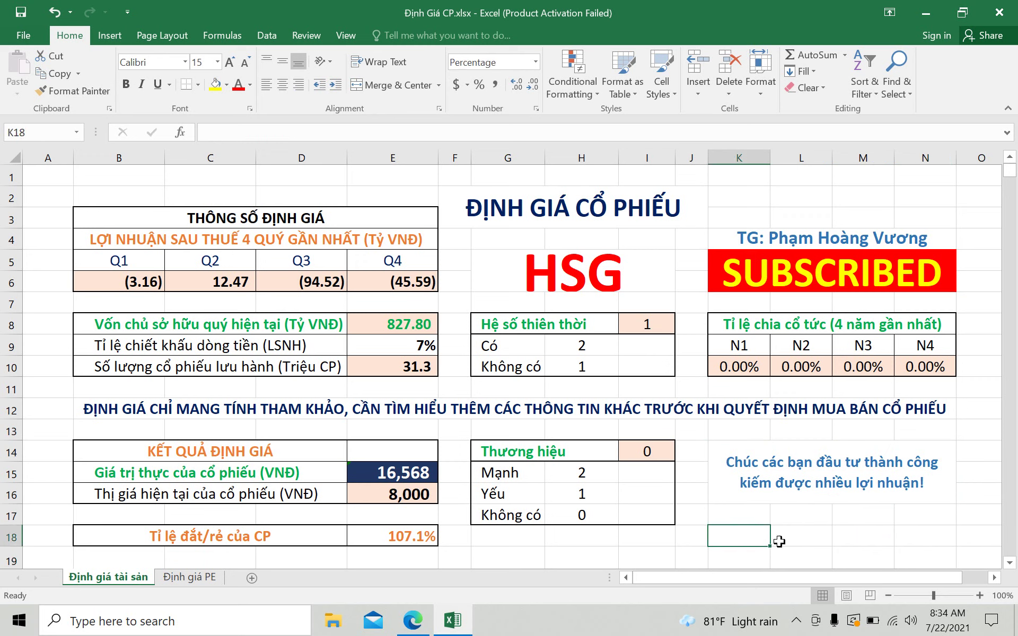
{"action": "left_click", "coordinate": [795, 540]}
{"action": "left_click", "coordinate": [877, 544]}
{"action": "left_click", "coordinate": [905, 544]}
{"action": "left_click", "coordinate": [927, 519]}
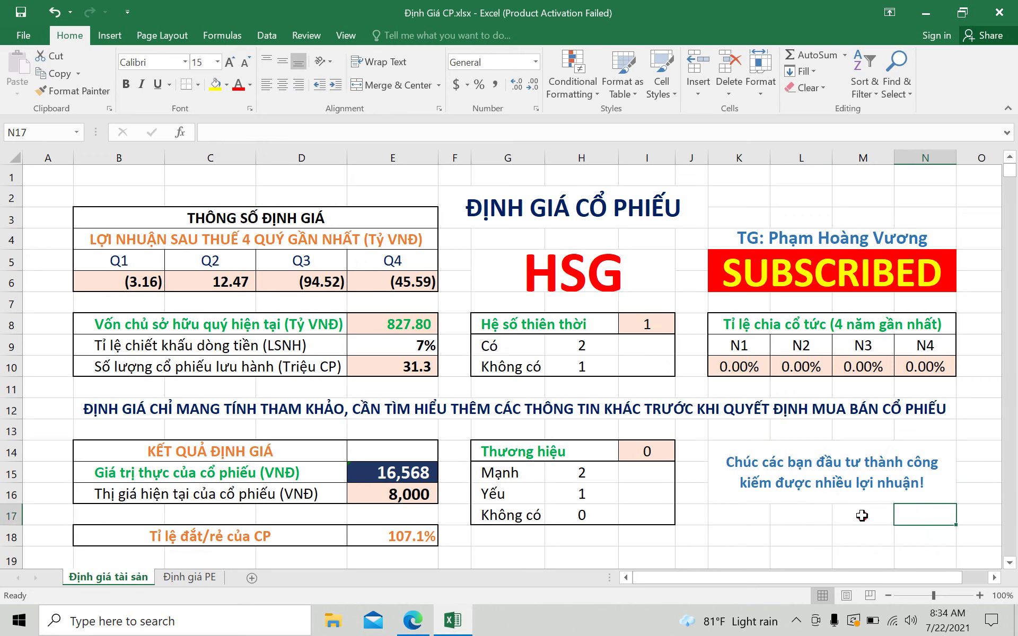
{"action": "left_click", "coordinate": [859, 514]}
{"action": "left_click", "coordinate": [793, 515]}
{"action": "left_click", "coordinate": [739, 525]}
{"action": "left_click", "coordinate": [742, 537]}
{"action": "left_click", "coordinate": [795, 538]}
{"action": "left_click", "coordinate": [843, 539]}
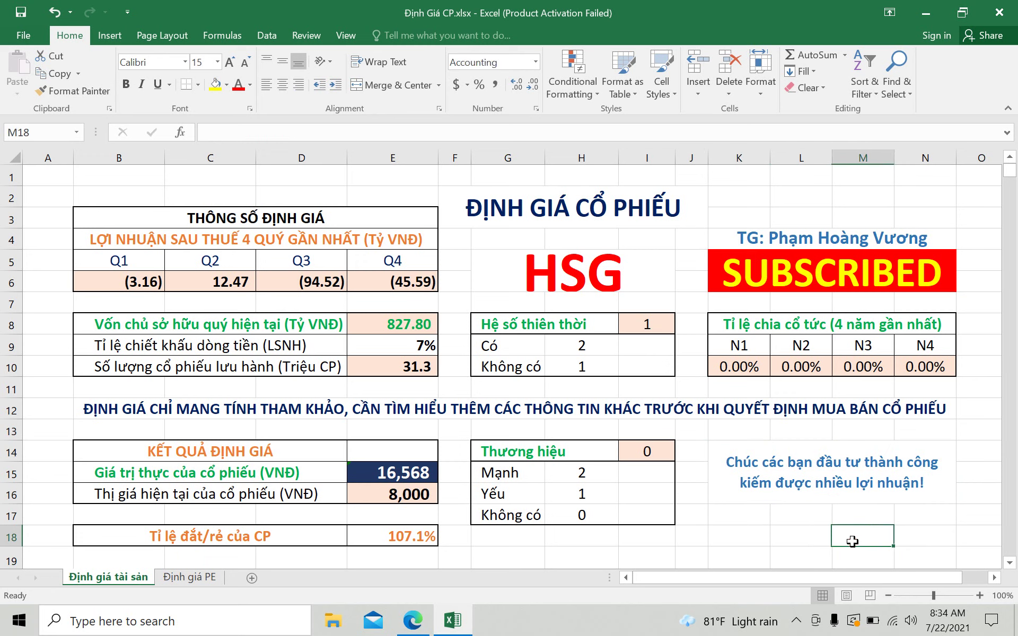
{"action": "left_click", "coordinate": [905, 539]}
{"action": "left_click", "coordinate": [900, 516]}
{"action": "left_click", "coordinate": [859, 516]}
{"action": "left_click", "coordinate": [800, 518]}
{"action": "left_click", "coordinate": [748, 518]}
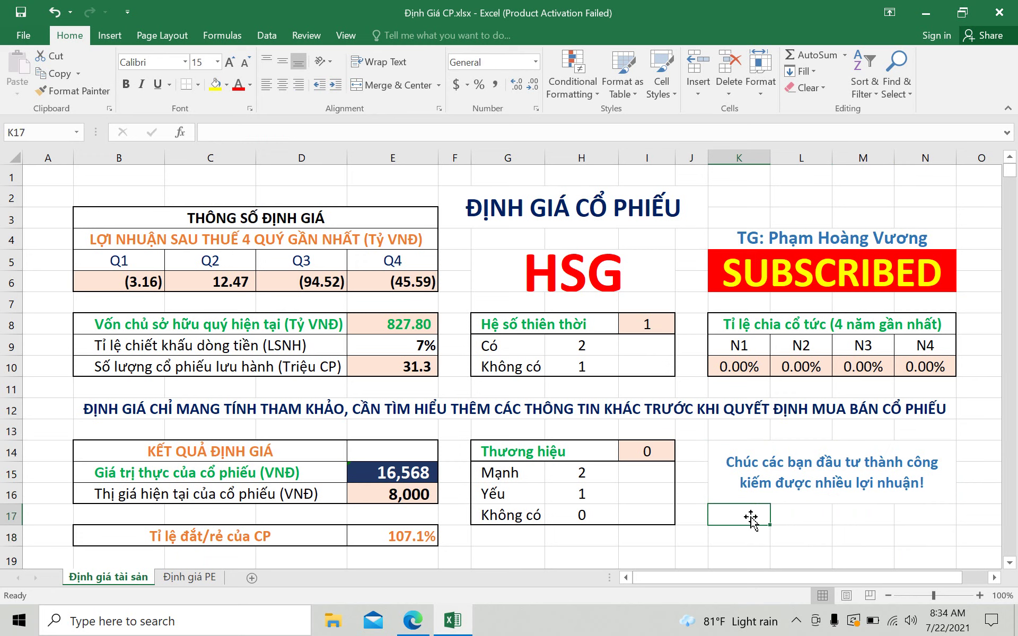
{"action": "left_click", "coordinate": [743, 537]}
{"action": "left_click", "coordinate": [798, 538]}
{"action": "left_click", "coordinate": [862, 538]}
{"action": "left_click", "coordinate": [914, 535]}
{"action": "left_click", "coordinate": [880, 537]}
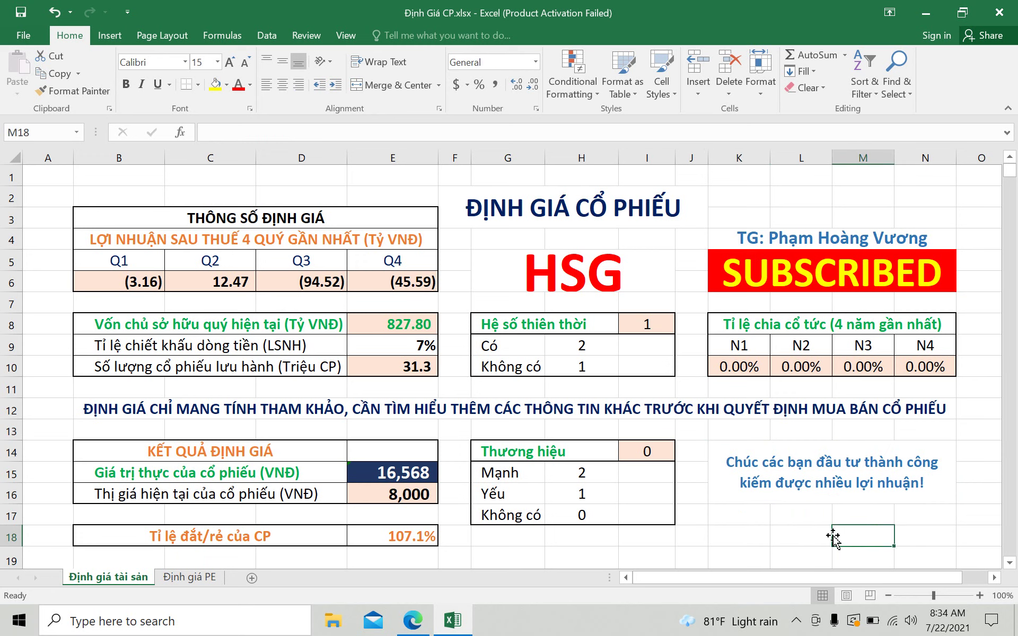
{"action": "left_click", "coordinate": [822, 537]}
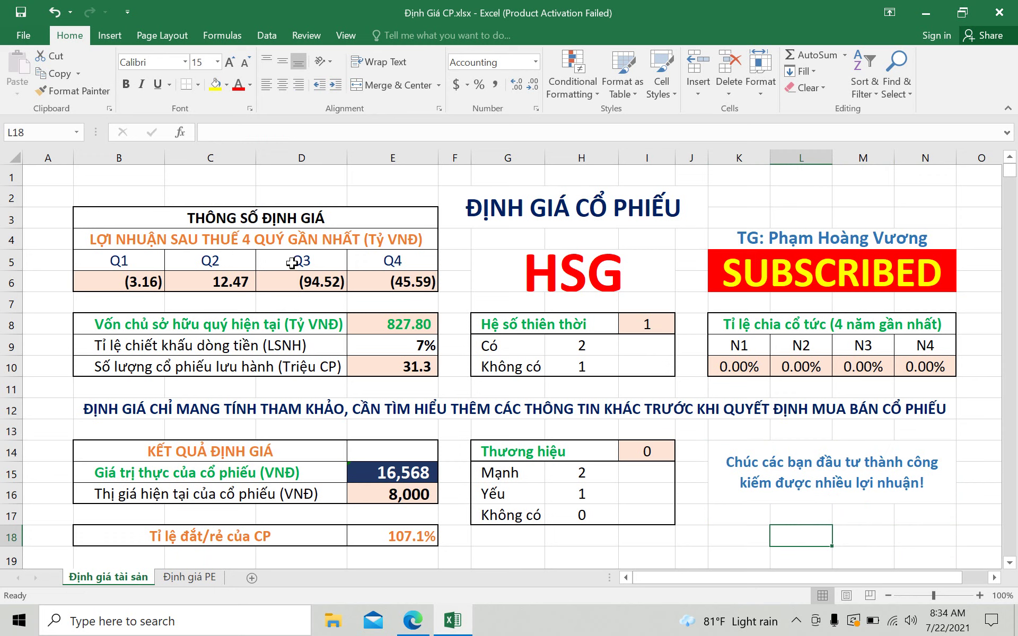